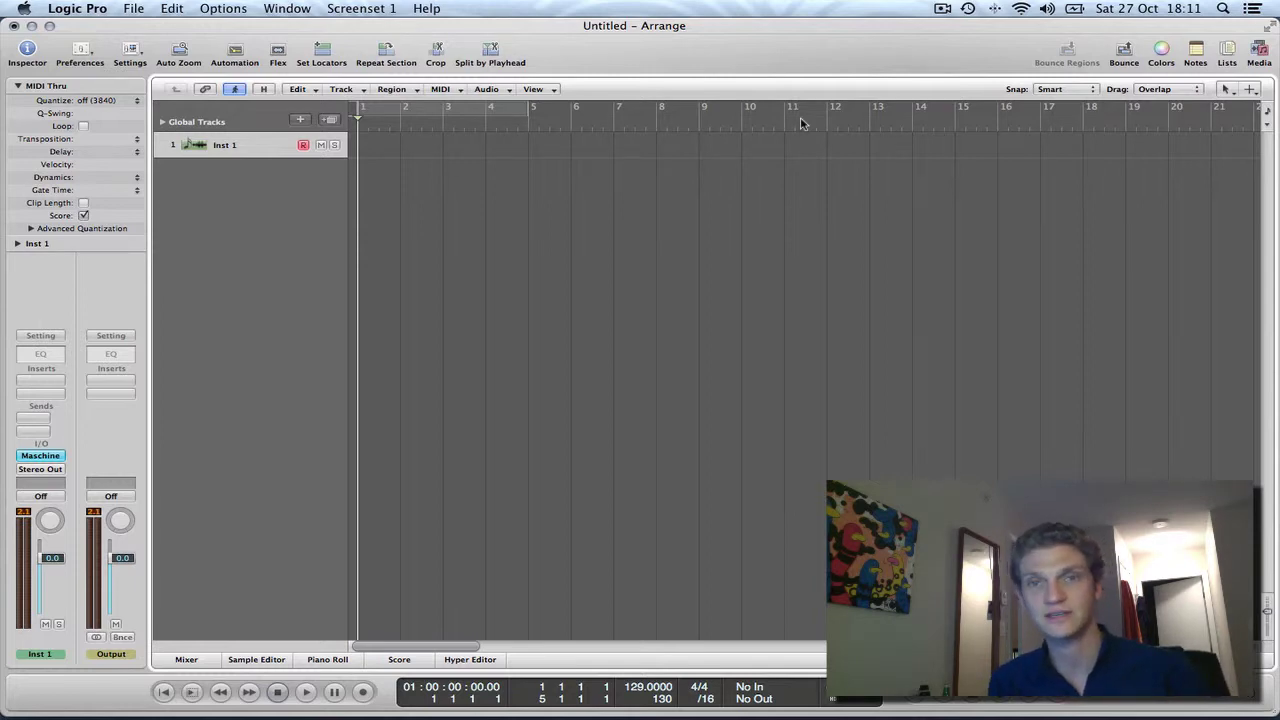
Switch from the empty Inst 1 Logic project to Safari with Cmd+Tab
key(super+Tab)
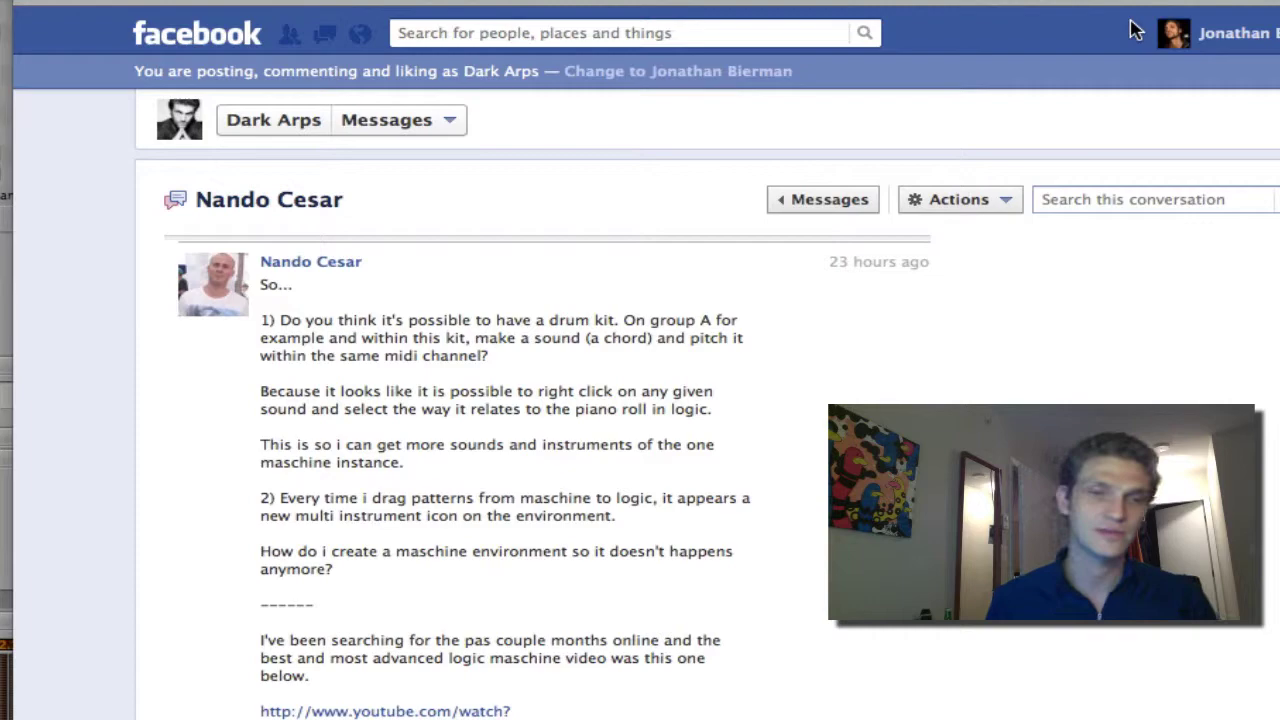
Go back from the Facebook message about Maschine to the Logic Pro project
key(super+Tab)
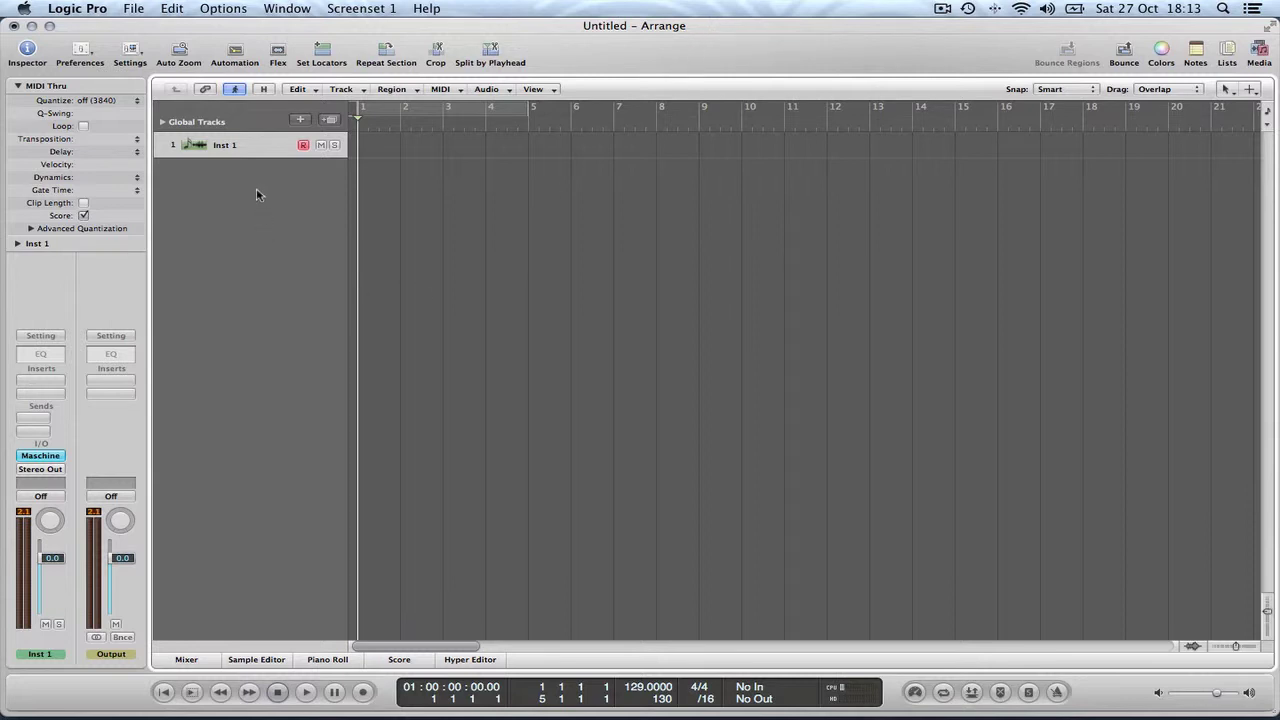
Open the Maschine instrument on Inst 1 and hide its Velocity lane
click(42, 455)
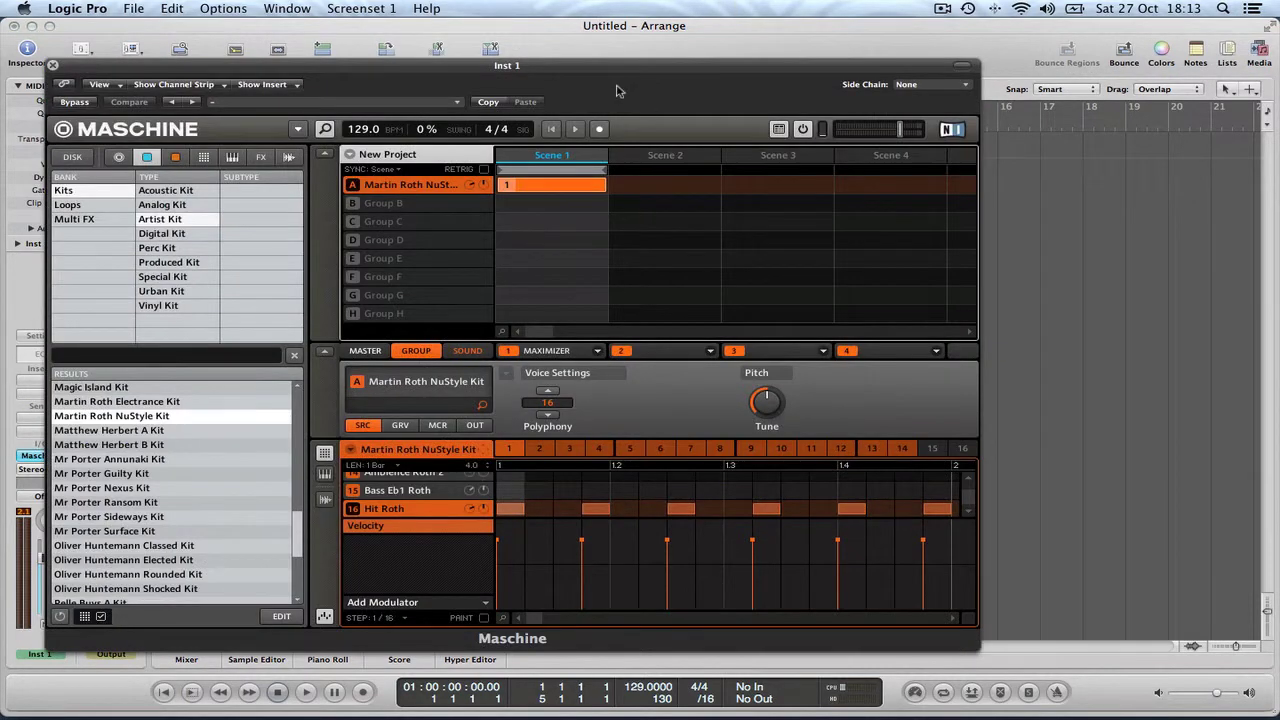
drag(622, 88, 641, 88)
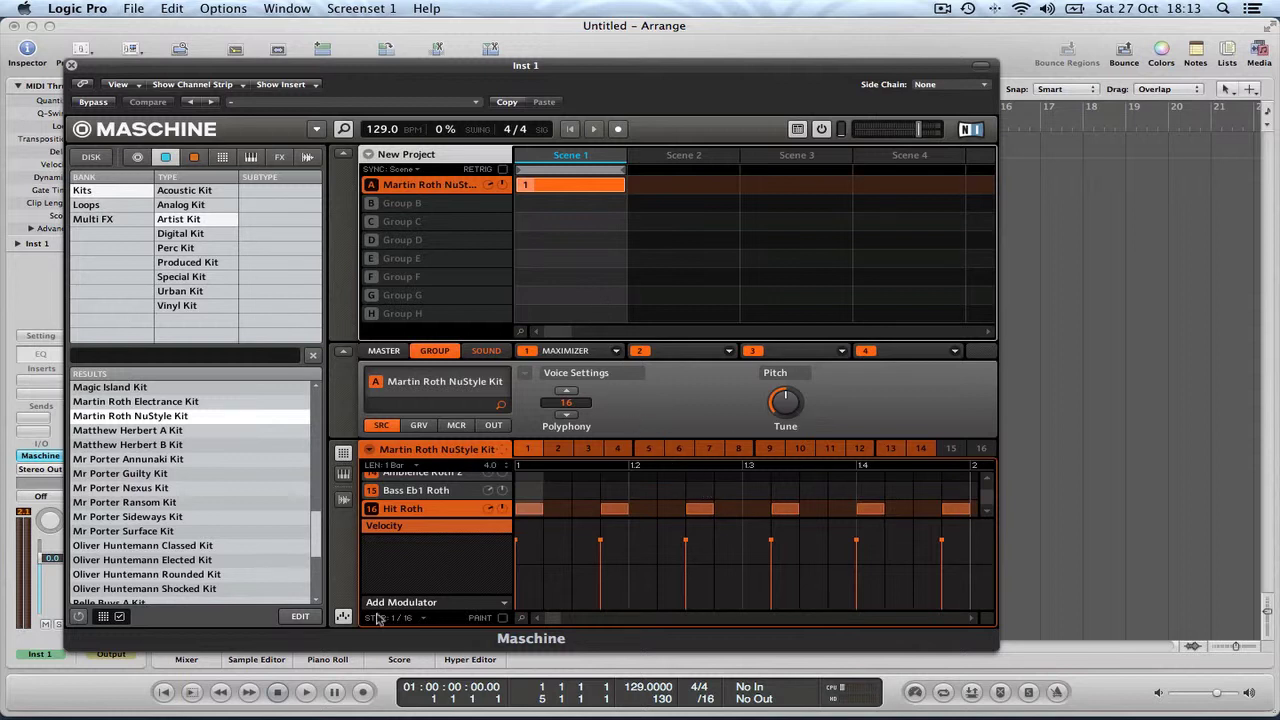
click(345, 617)
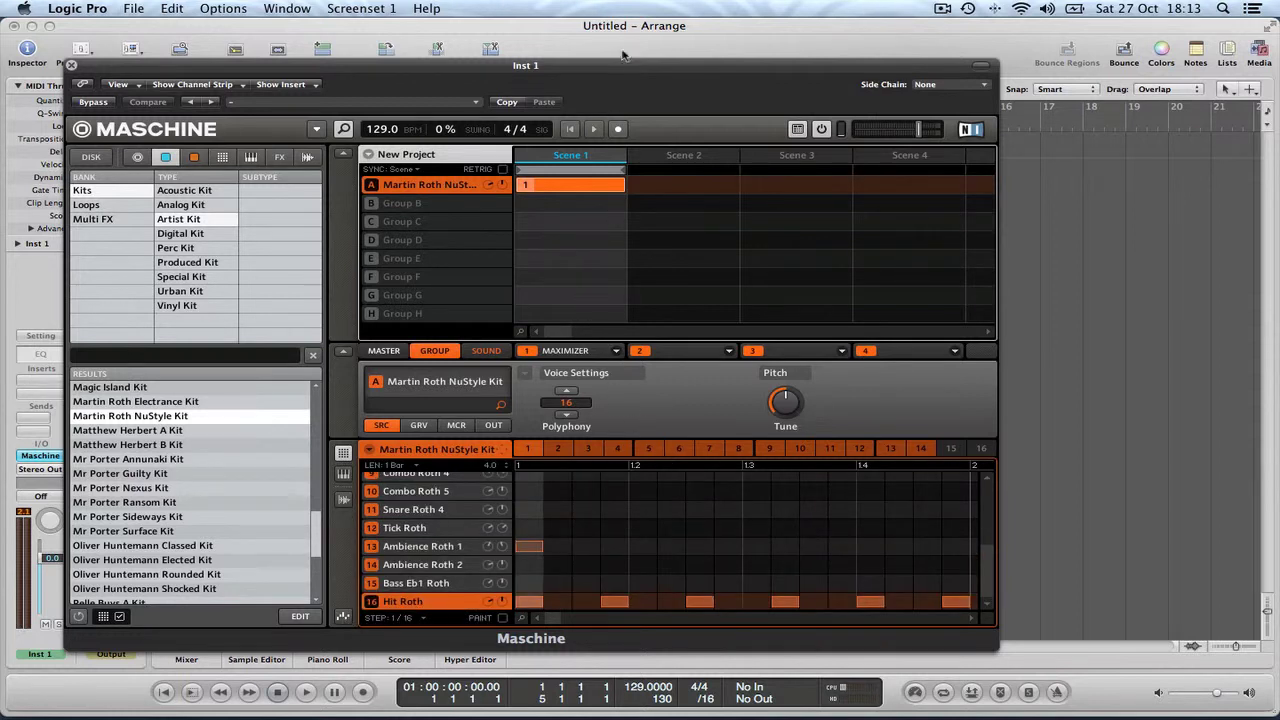
Play and stop the Maschine pattern, then select sound 15, Bass Eb1 Roth
key(space)
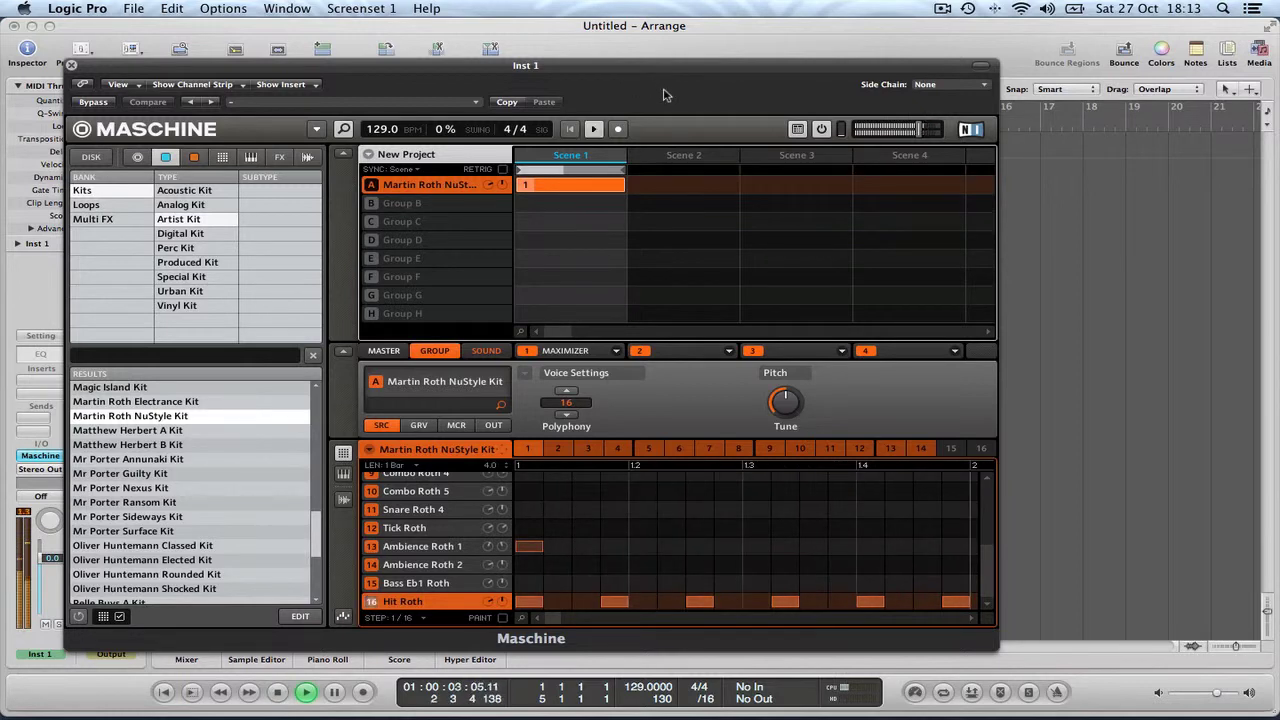
key(space)
drag(620, 76, 716, 92)
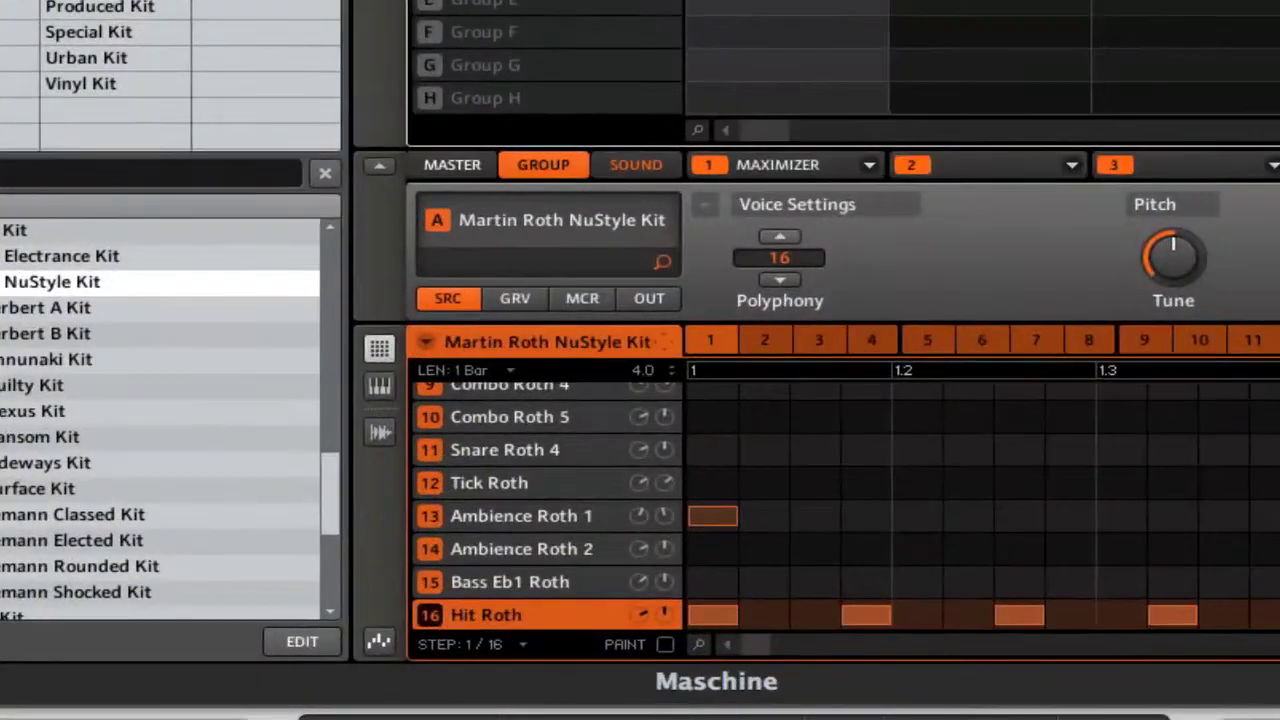
click(515, 604)
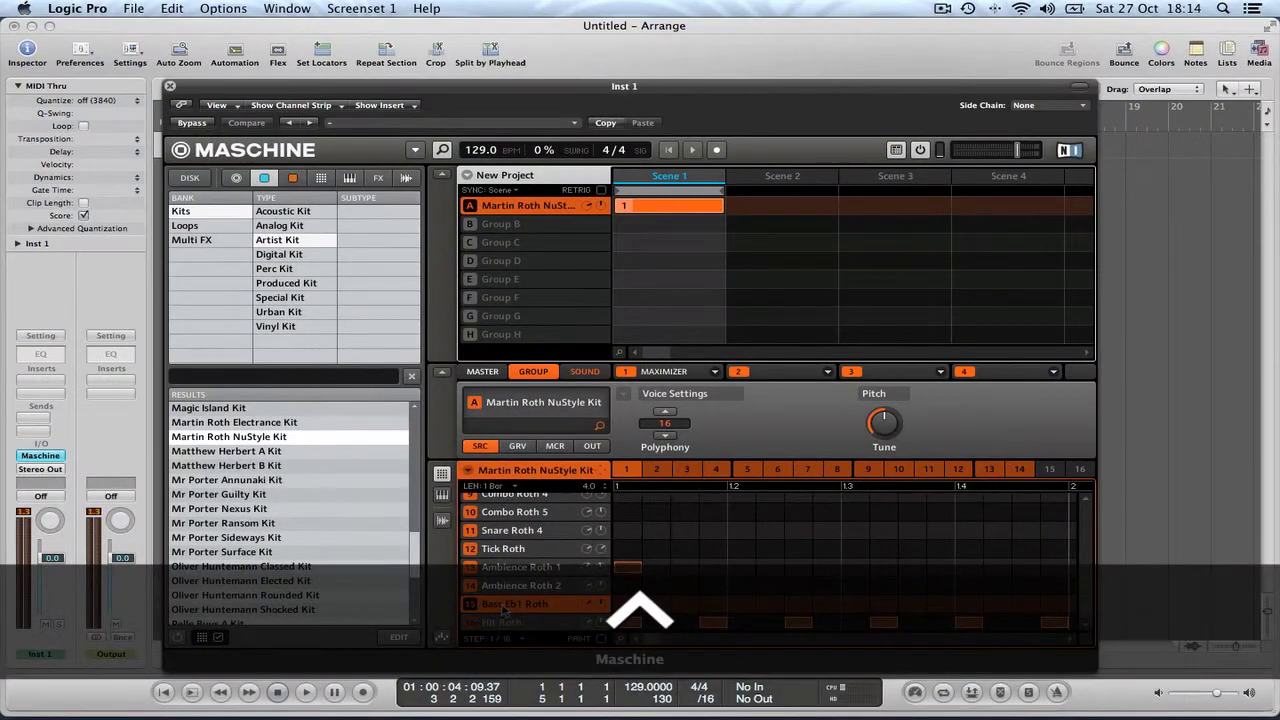
In Bass Eb1 Roth's Sound MIDI Settings, enable MIDI input on channel 15 and confirm
right_click(618, 574)
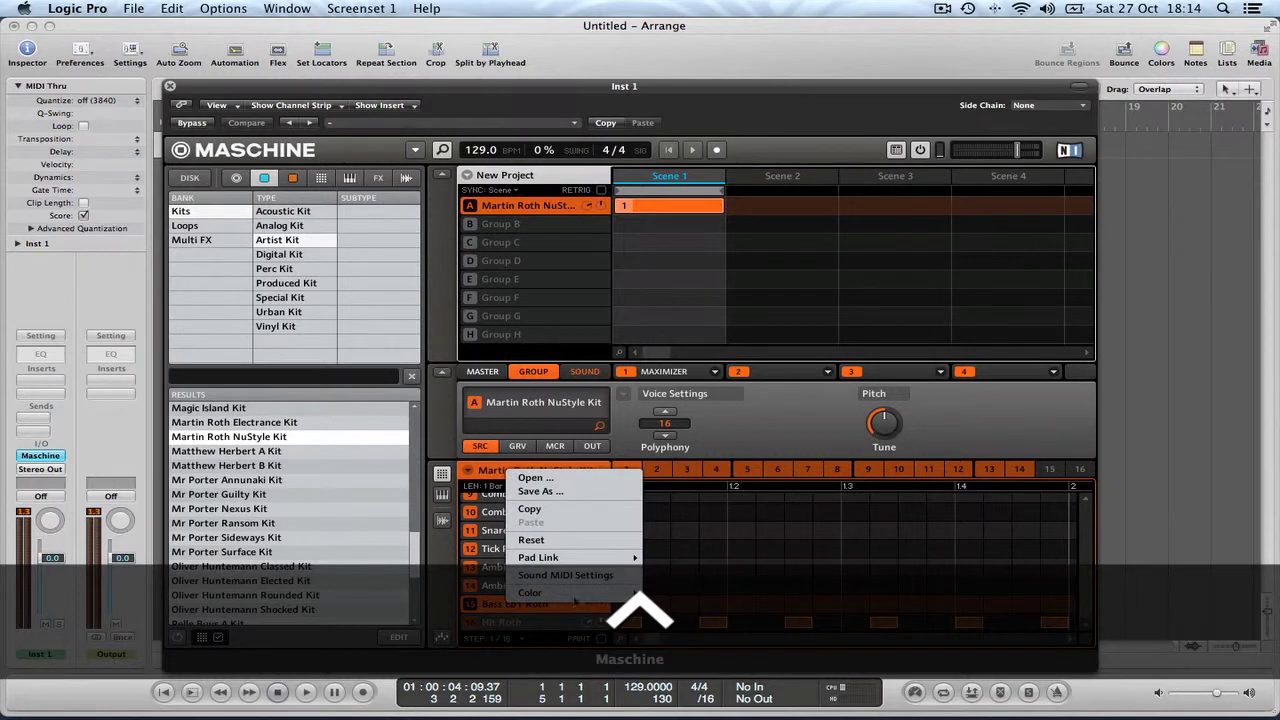
click(561, 577)
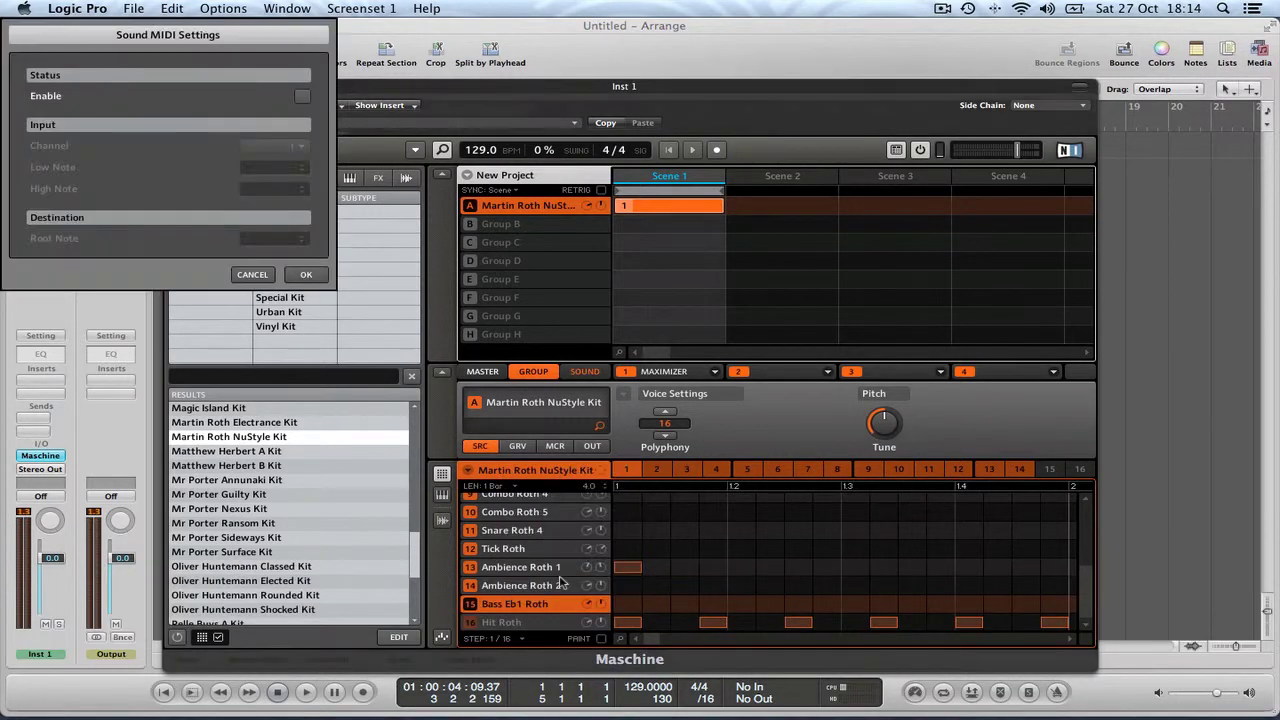
drag(178, 36, 740, 200)
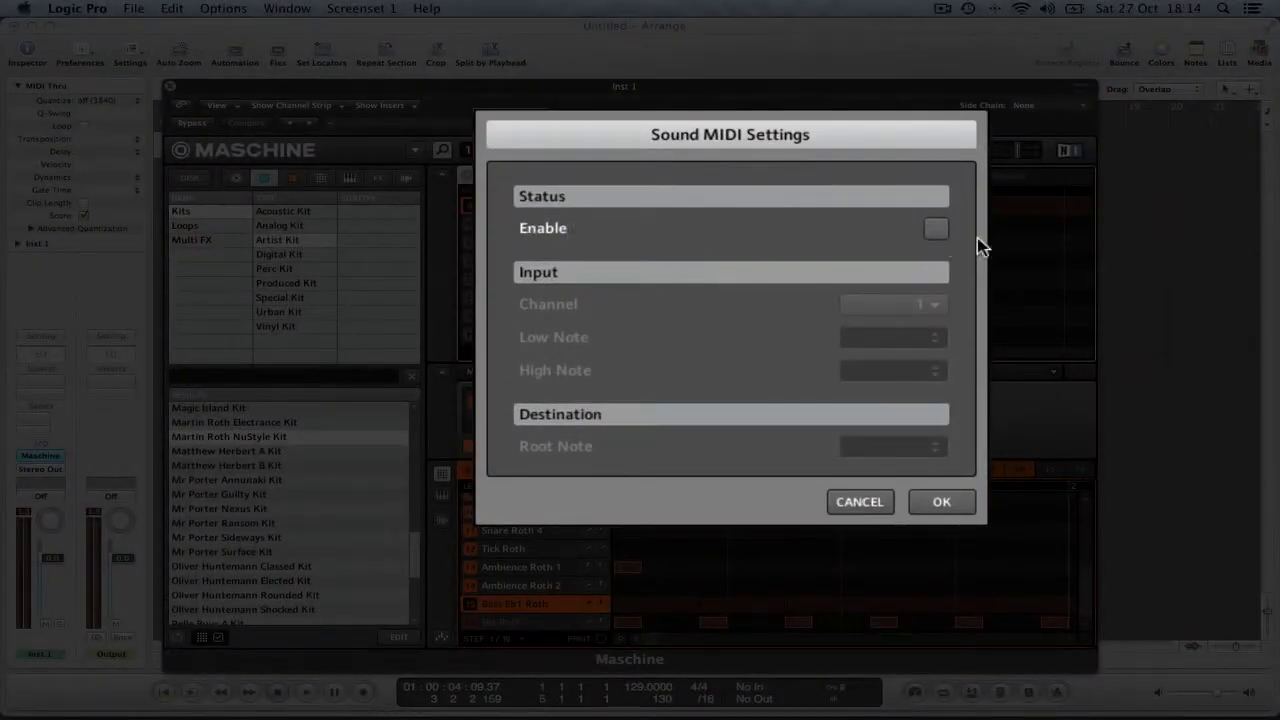
click(937, 230)
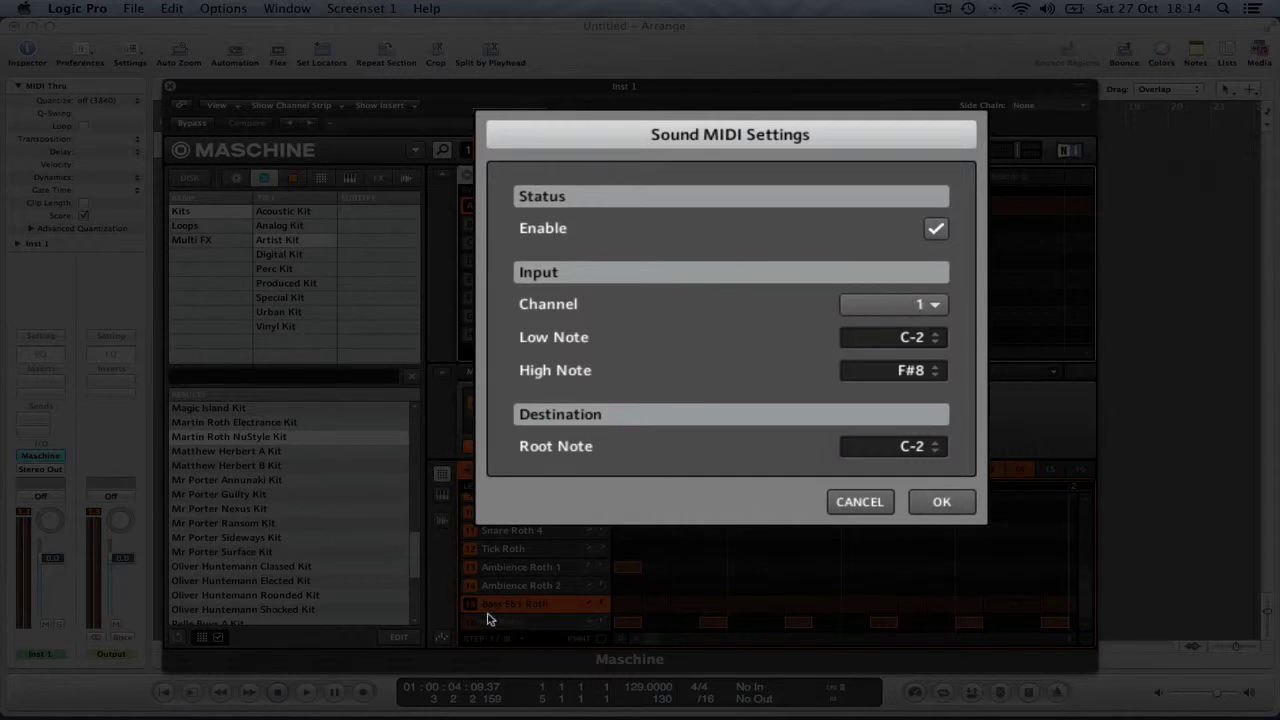
click(936, 306)
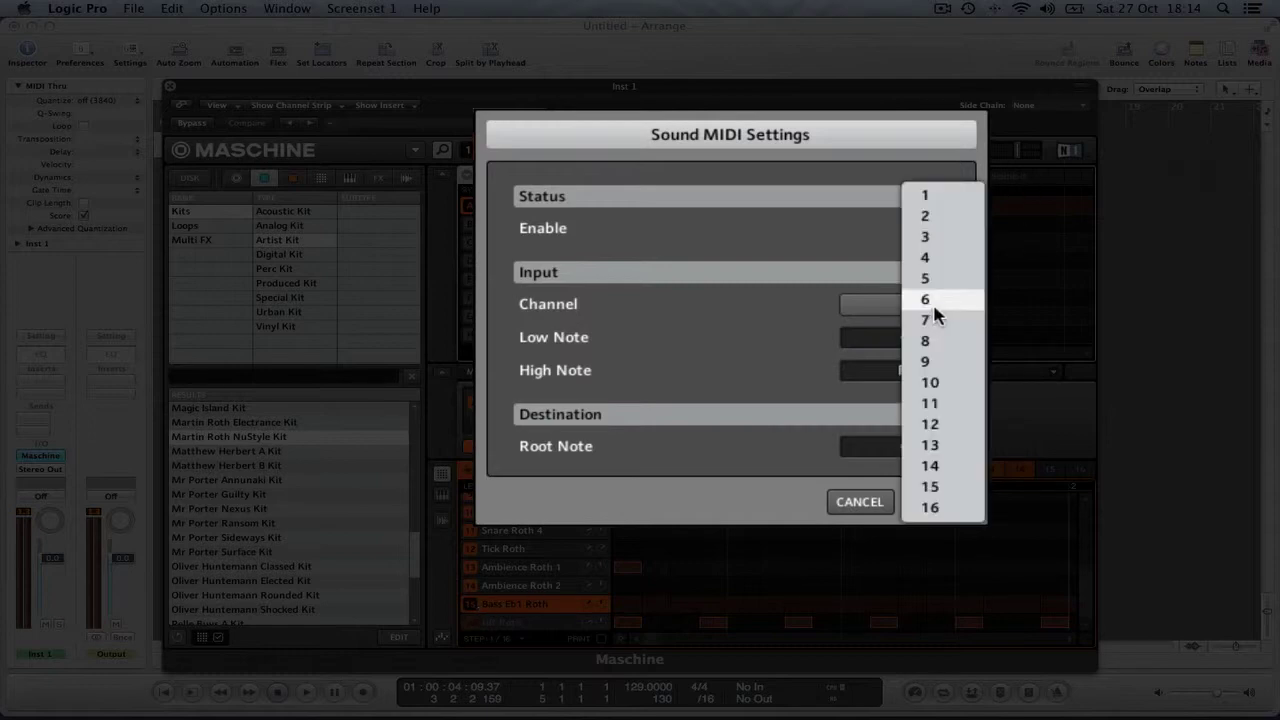
click(949, 486)
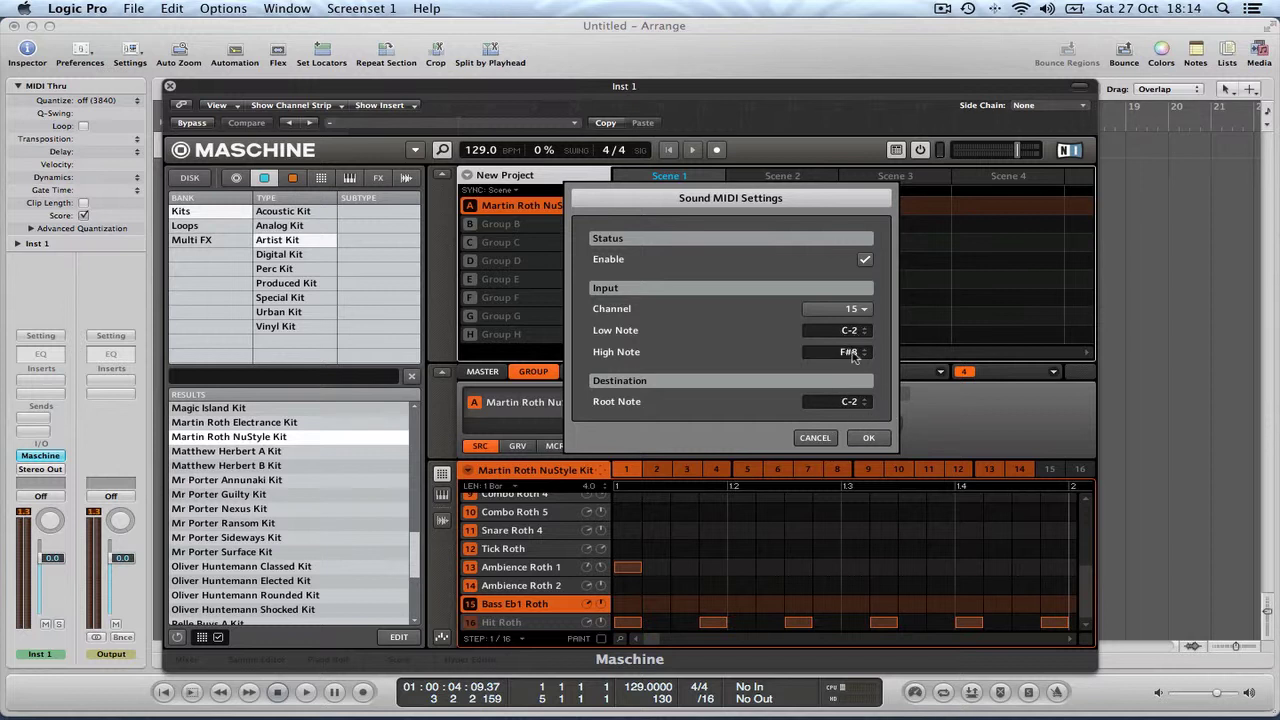
click(868, 438)
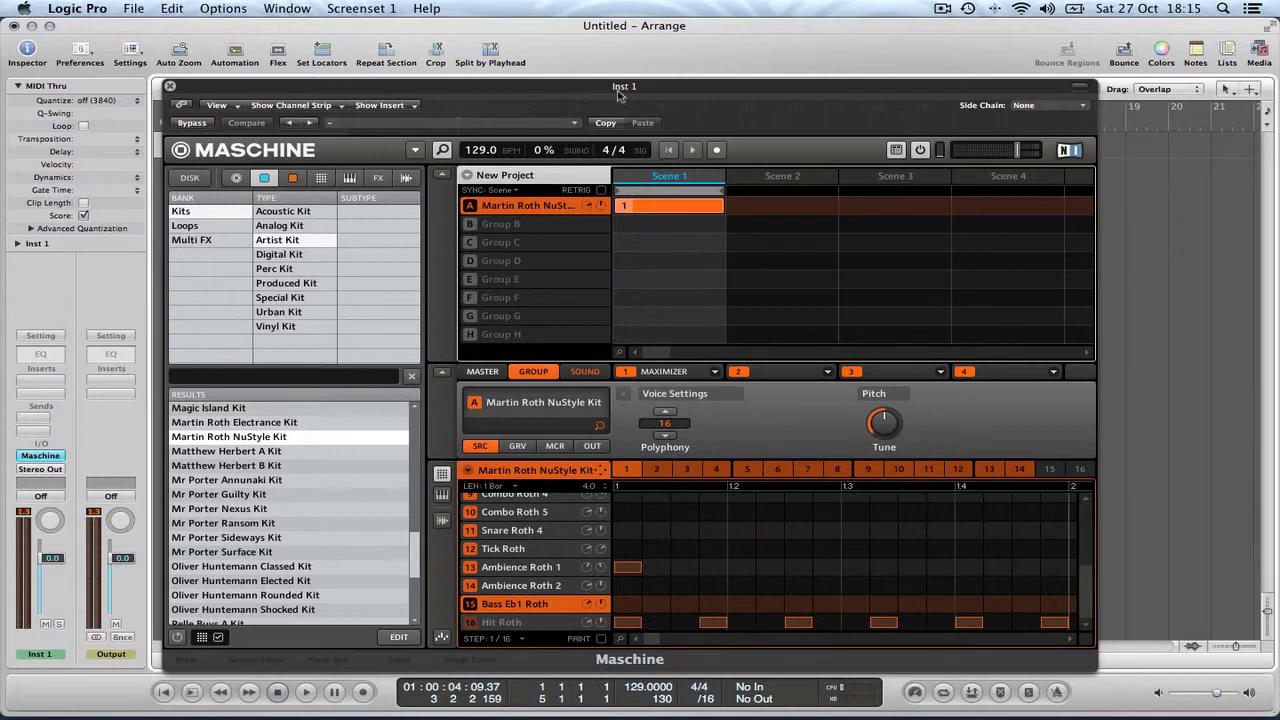
Close the Maschine plug-in window and open the Environment mixer with Cmd+8
drag(583, 89, 639, 87)
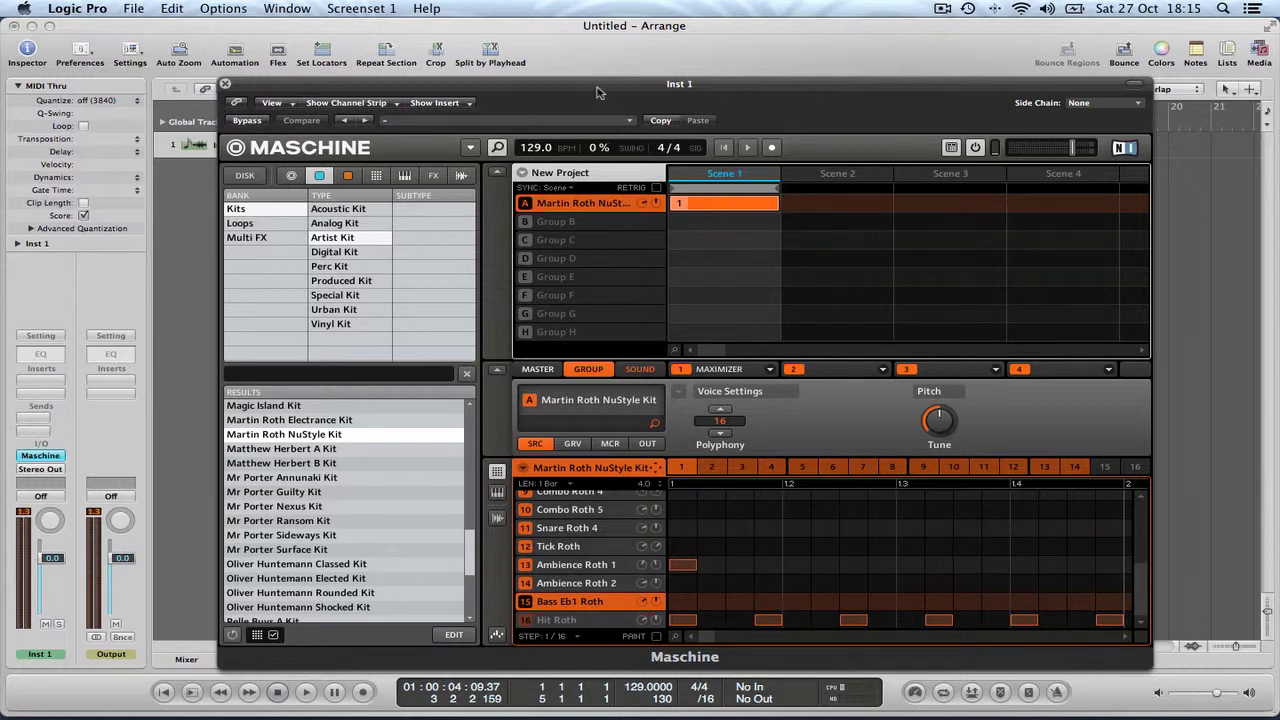
drag(598, 86, 731, 93)
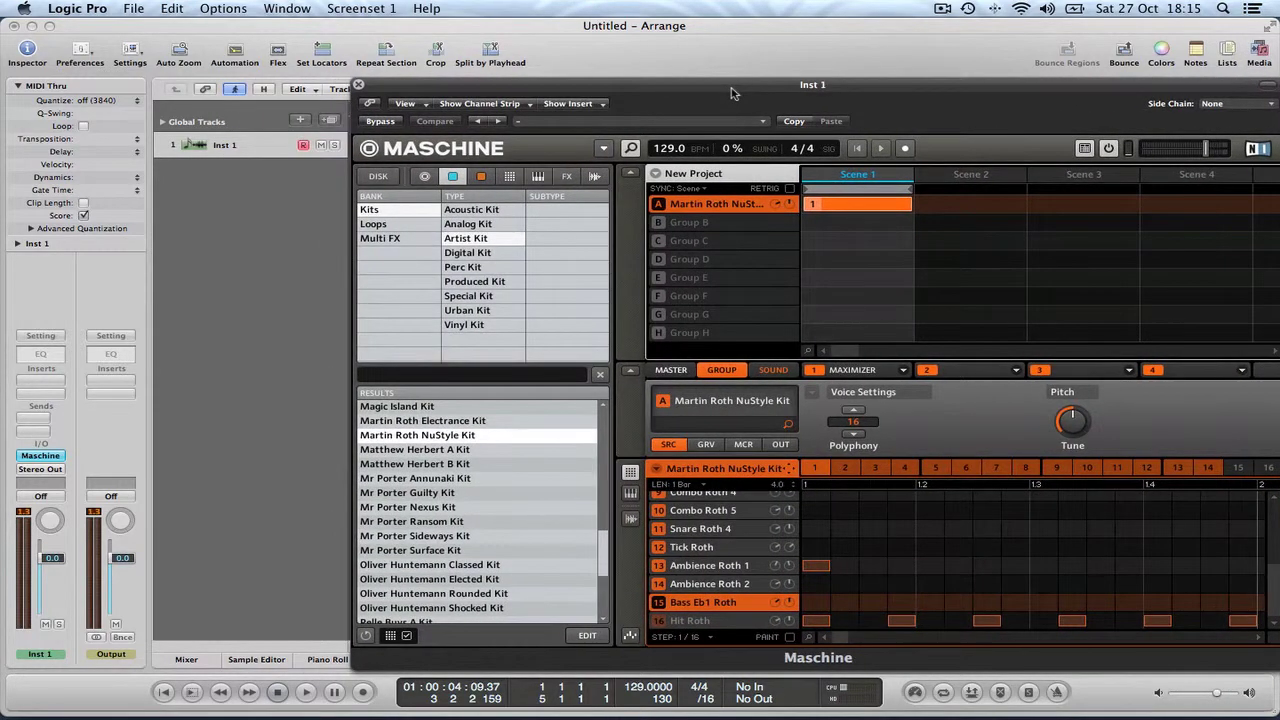
key(v)
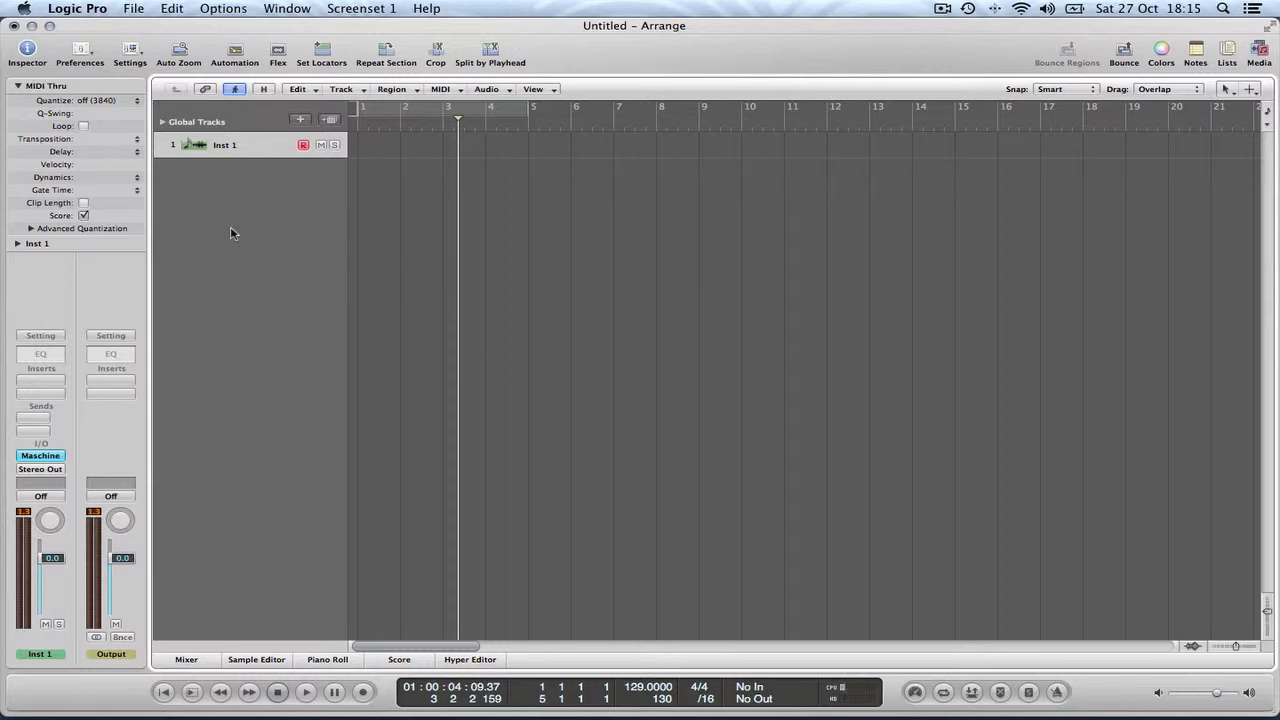
key(super)
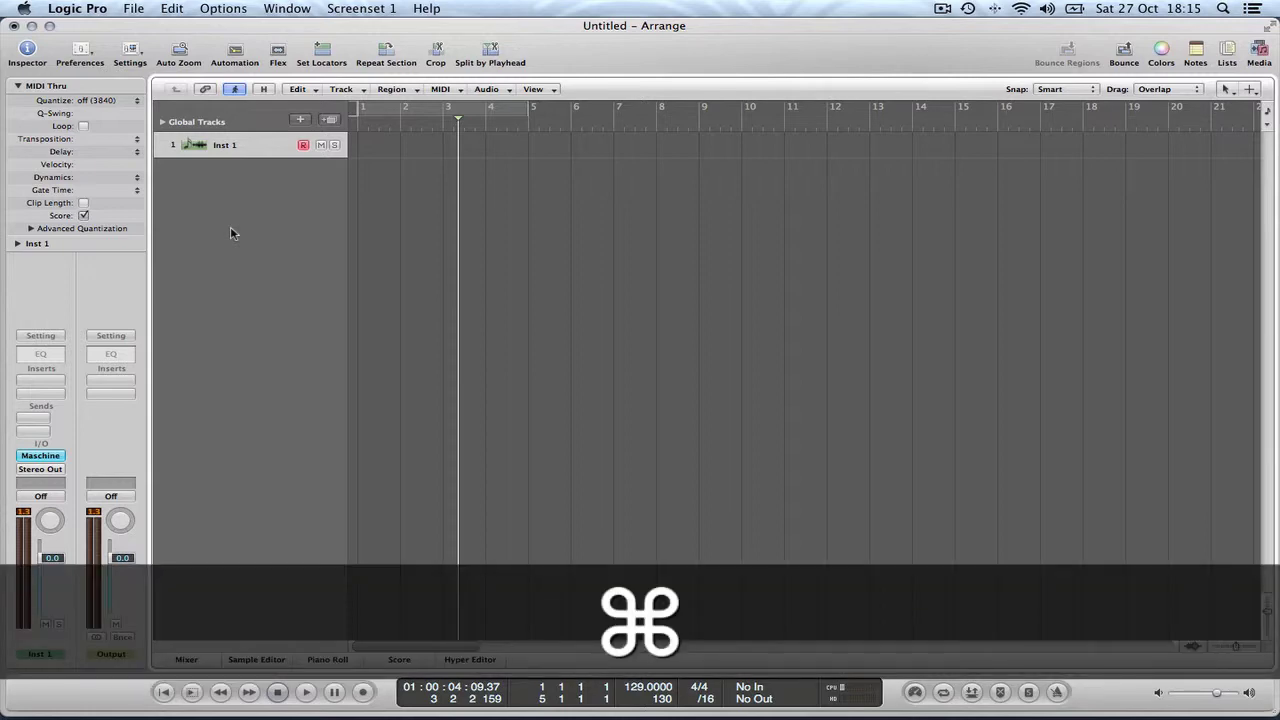
key(super+8)
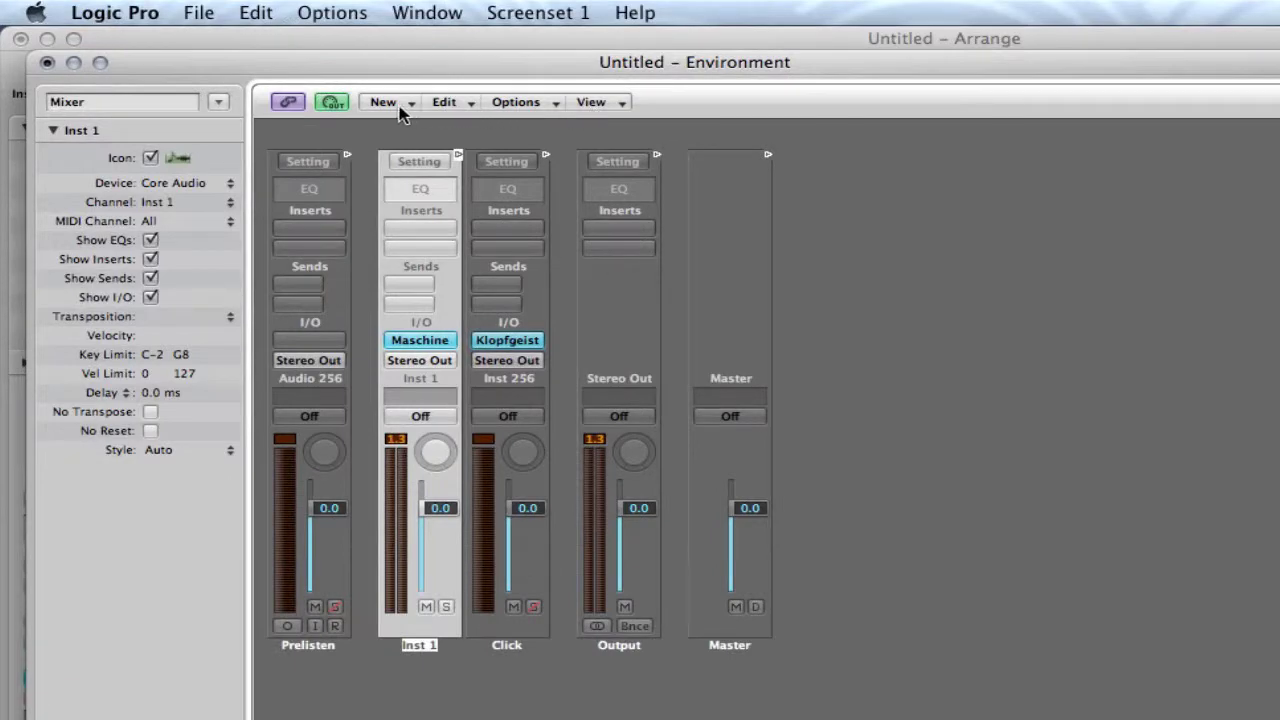
click(295, 81)
click(461, 143)
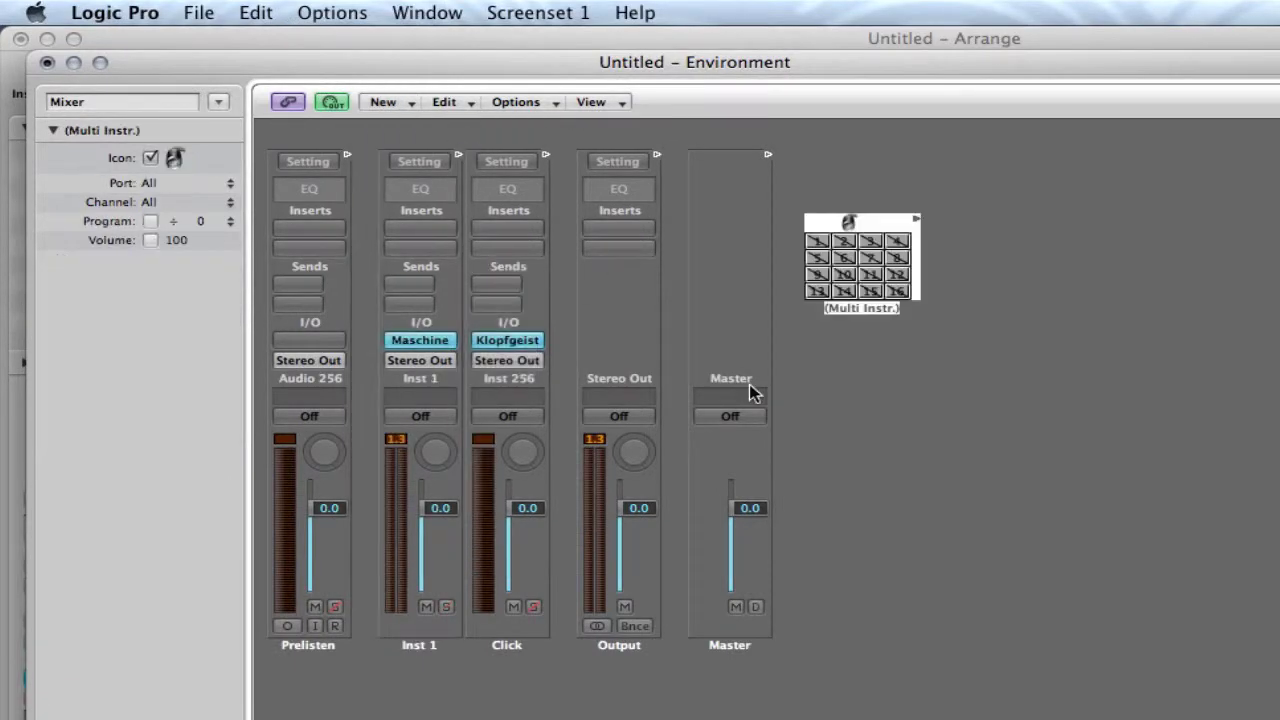
drag(871, 308, 420, 719)
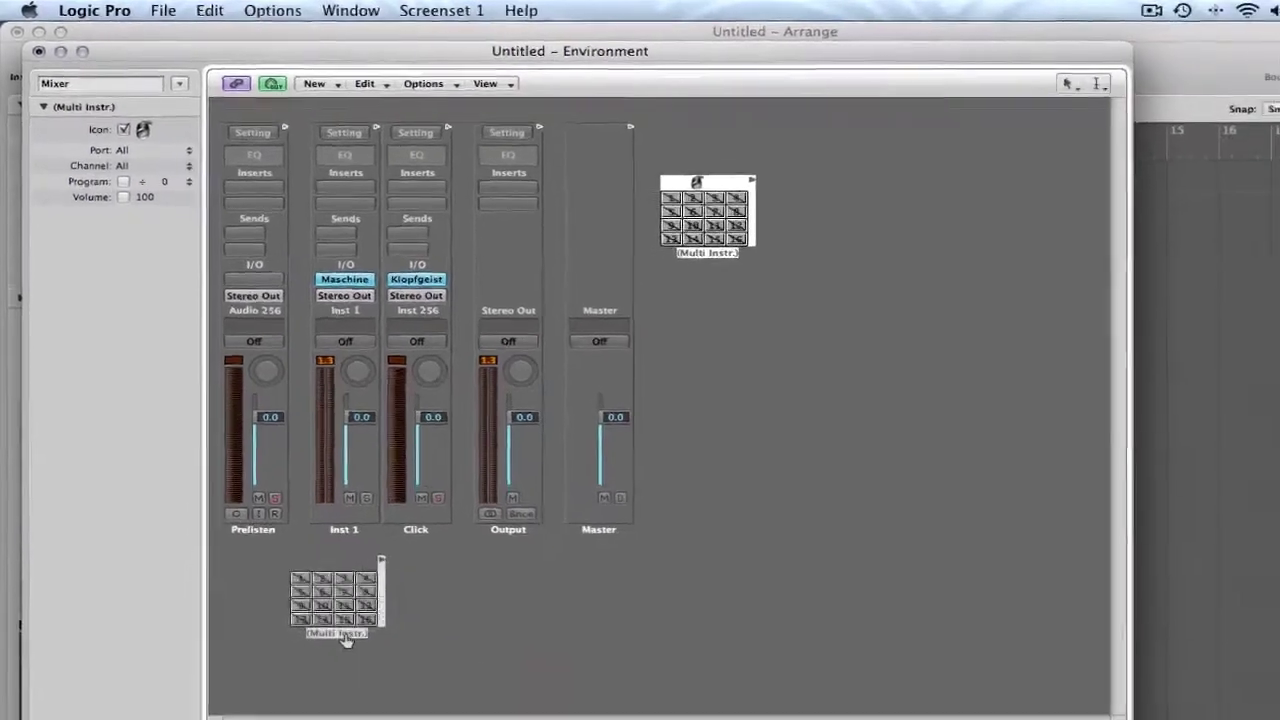
drag(343, 640, 341, 632)
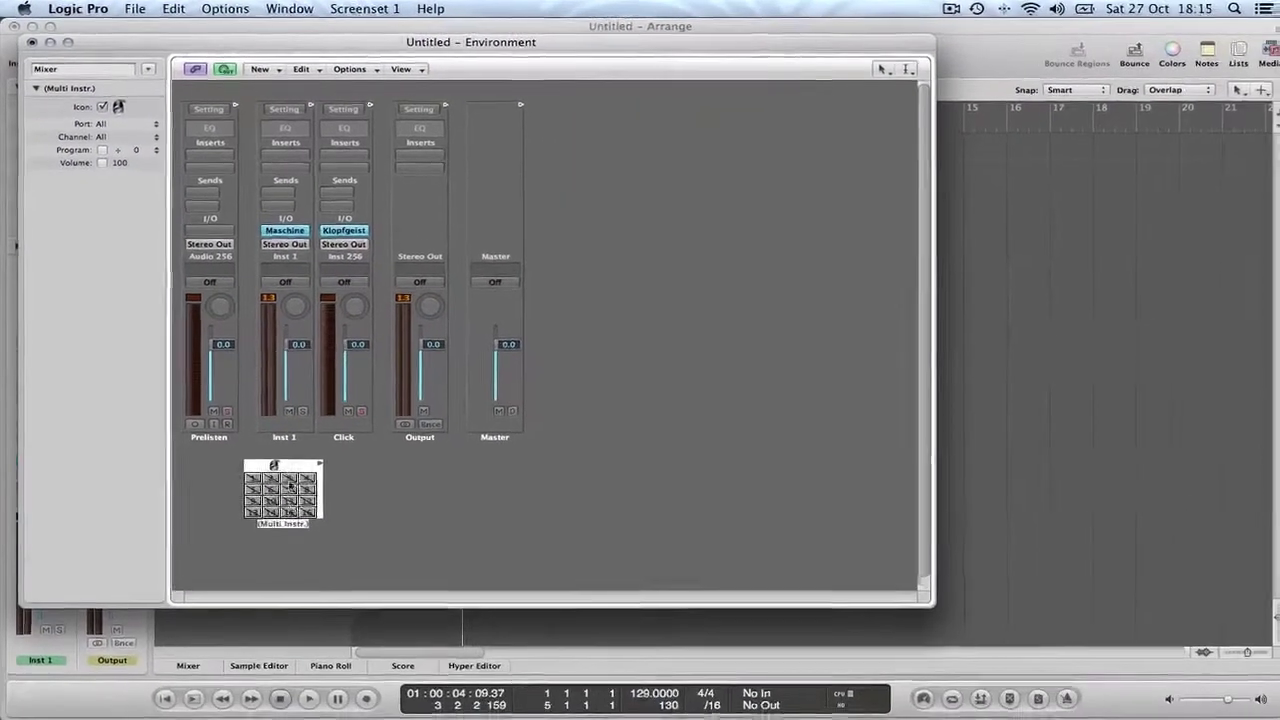
click(345, 530)
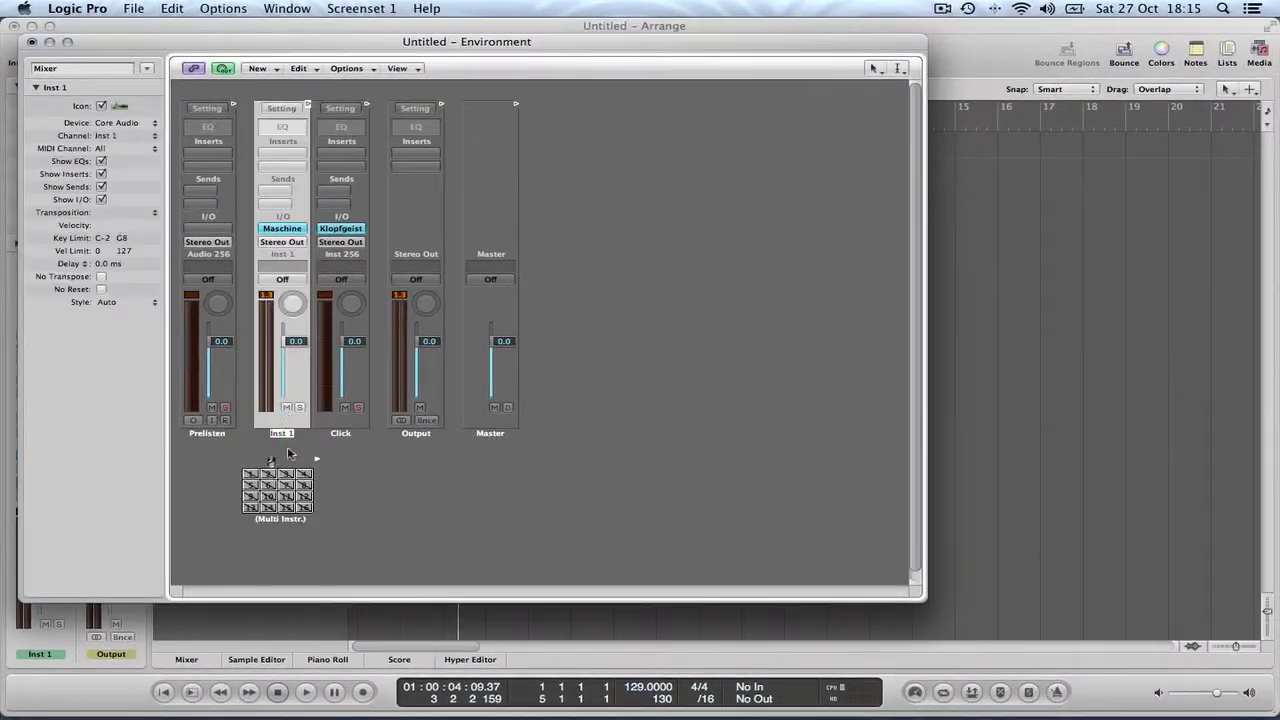
click(285, 524)
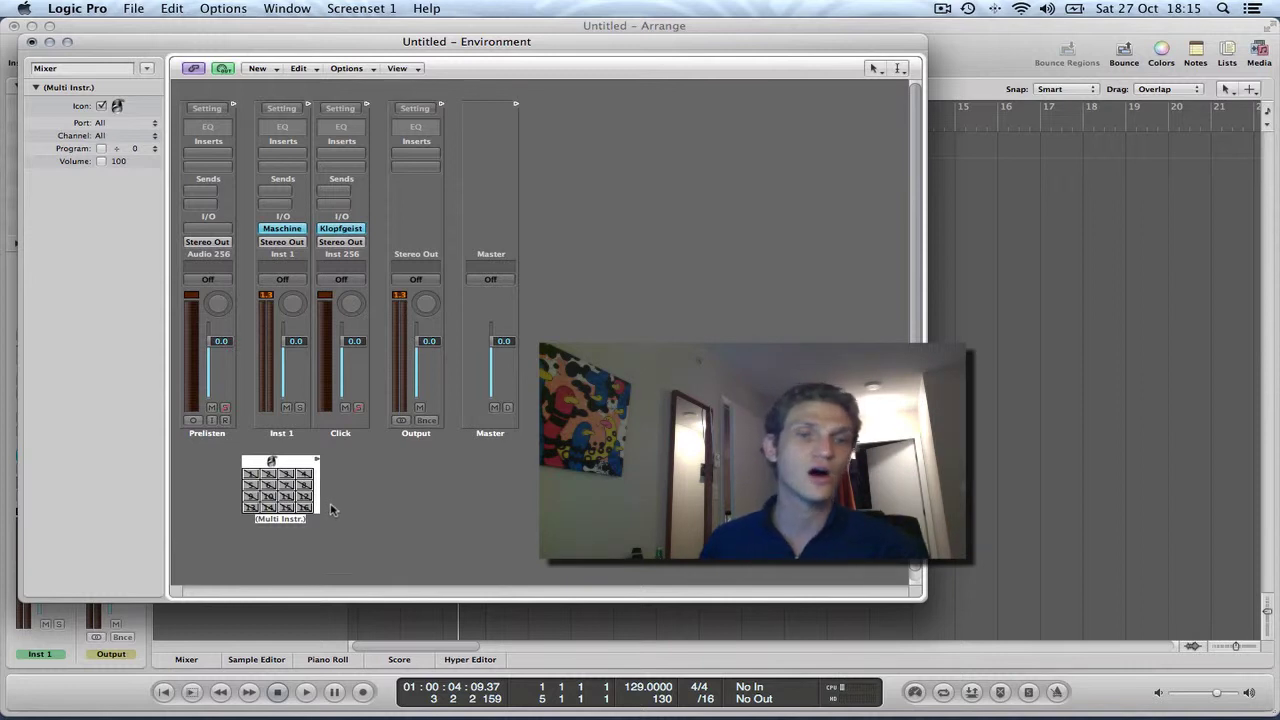
Cable the Multi Instr. output into the Inst 1 channel strip, removing its port setting
drag(317, 461, 282, 406)
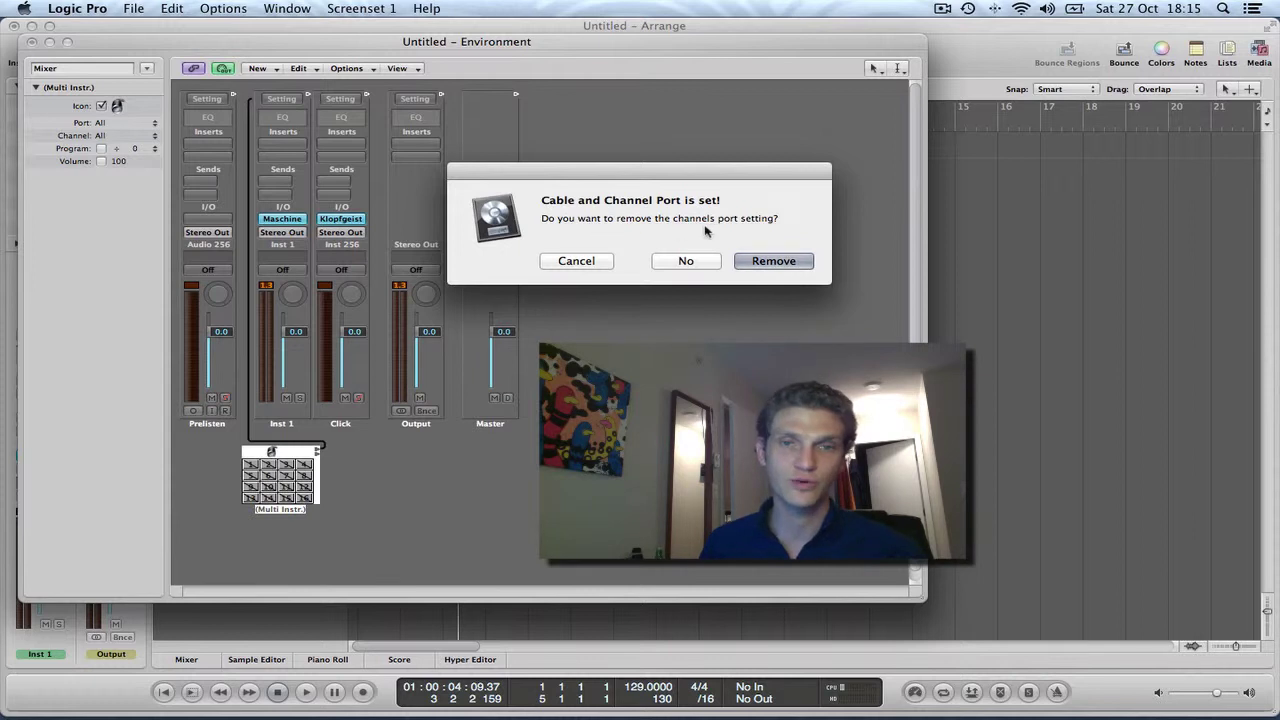
click(775, 261)
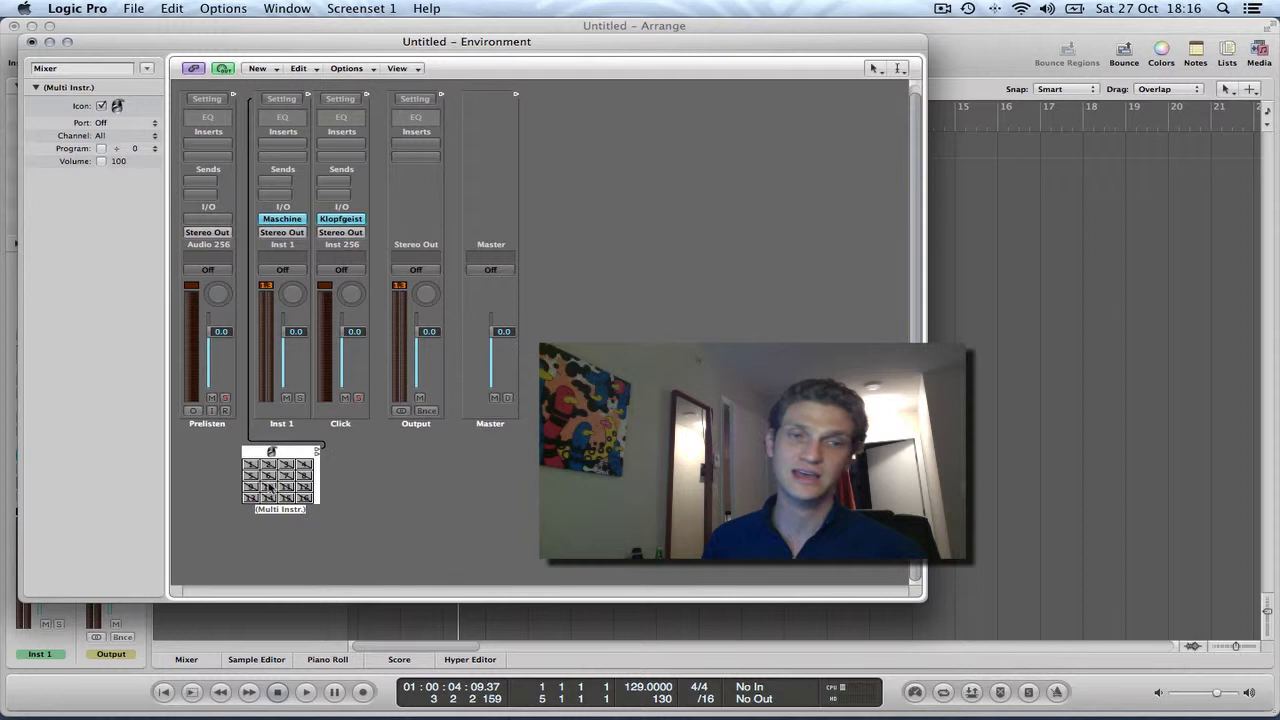
click(288, 424)
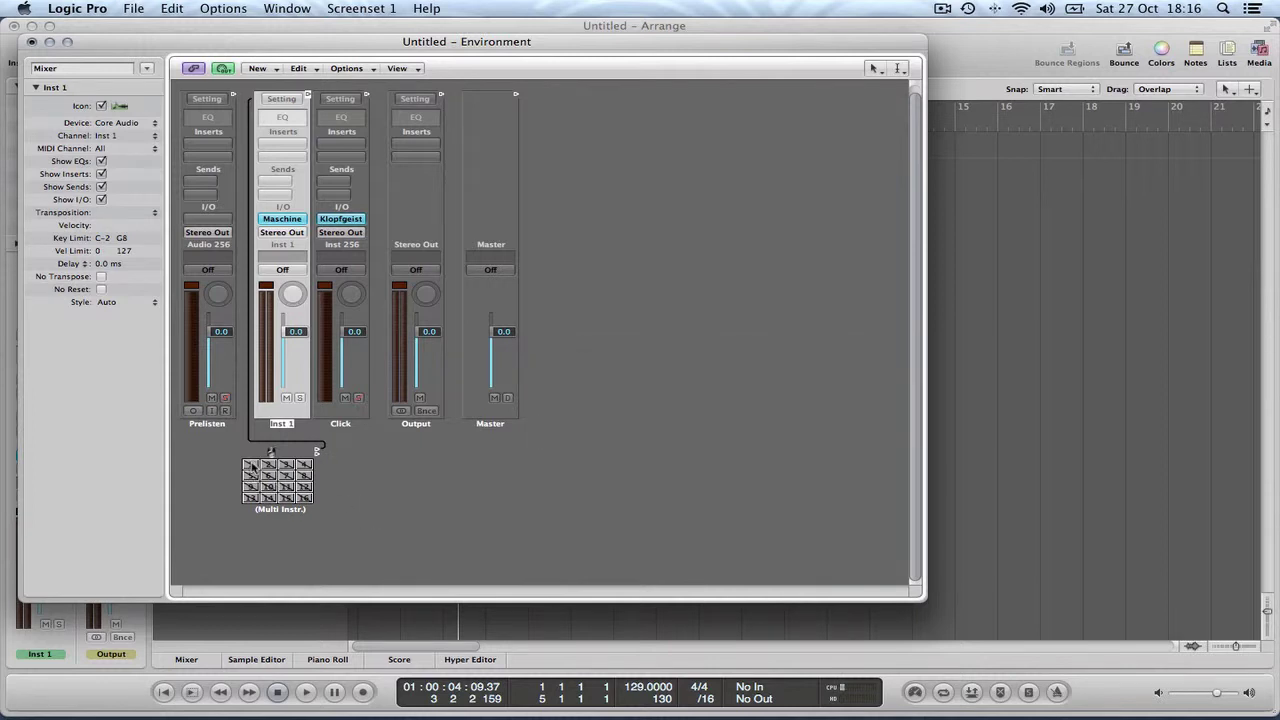
Enable Multi Instr. subchannels 1, 2, 3, 4 and 15
click(252, 468)
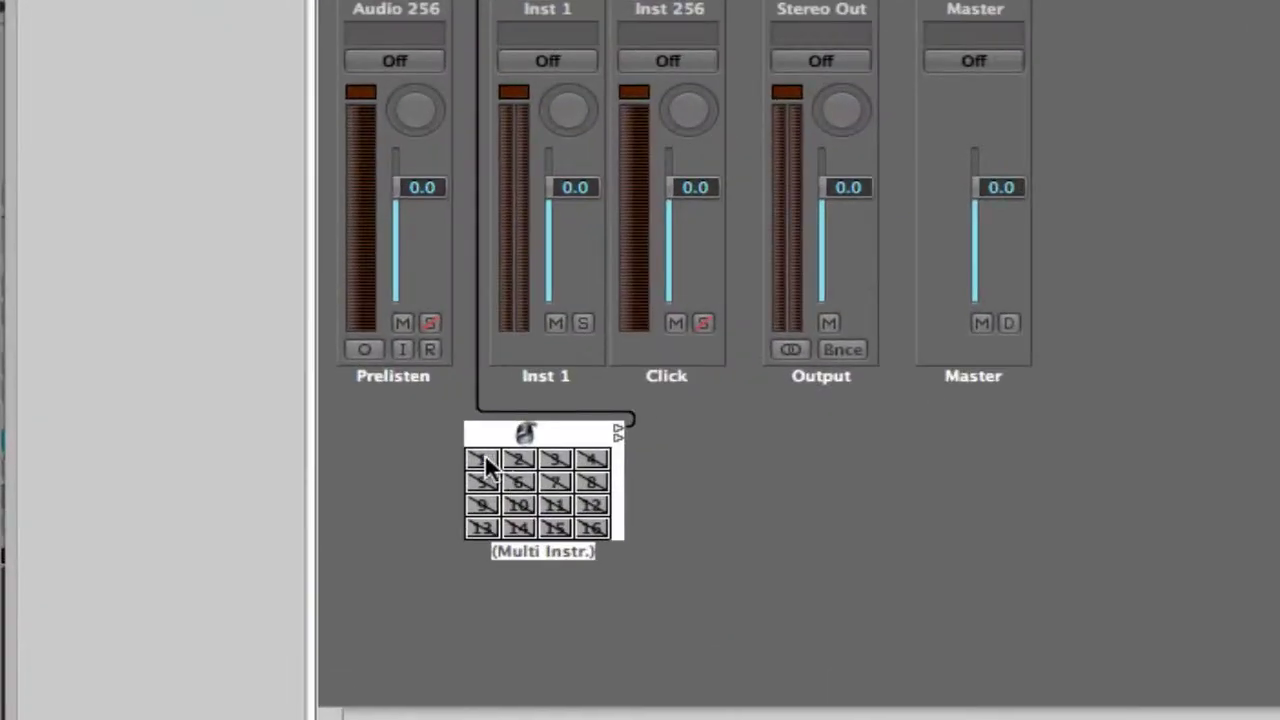
click(251, 465)
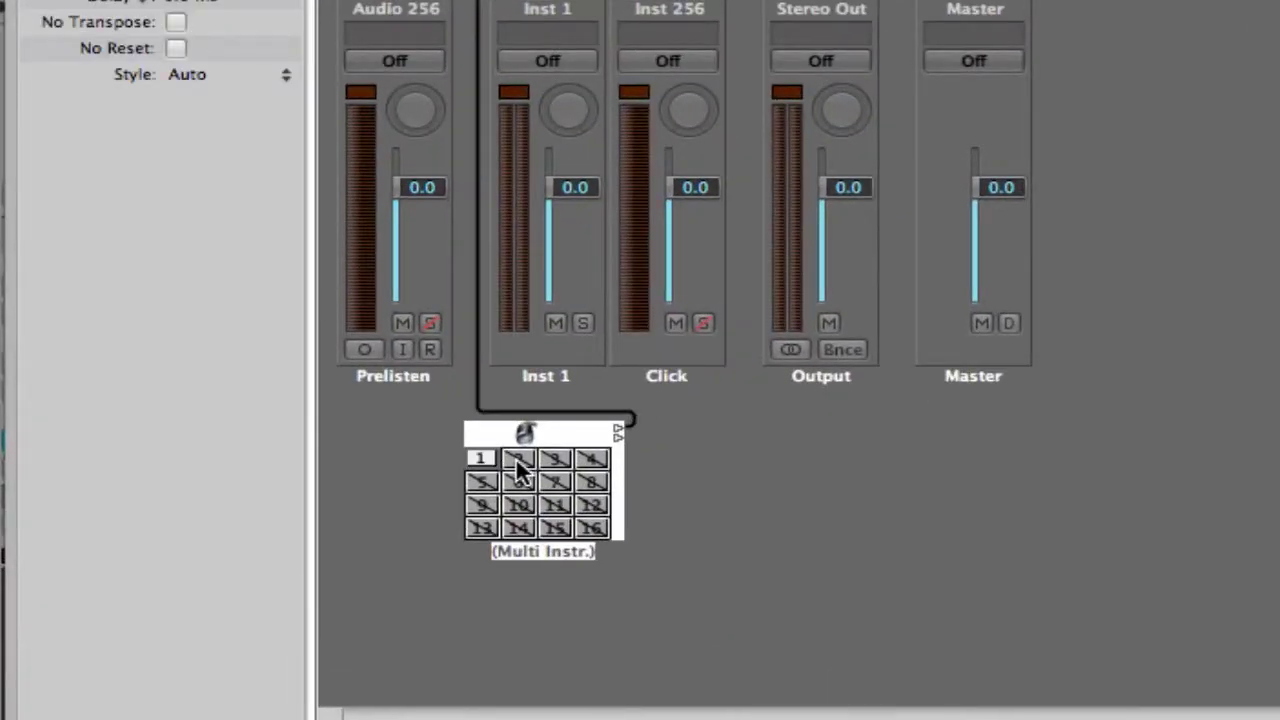
click(516, 458)
click(555, 458)
click(591, 458)
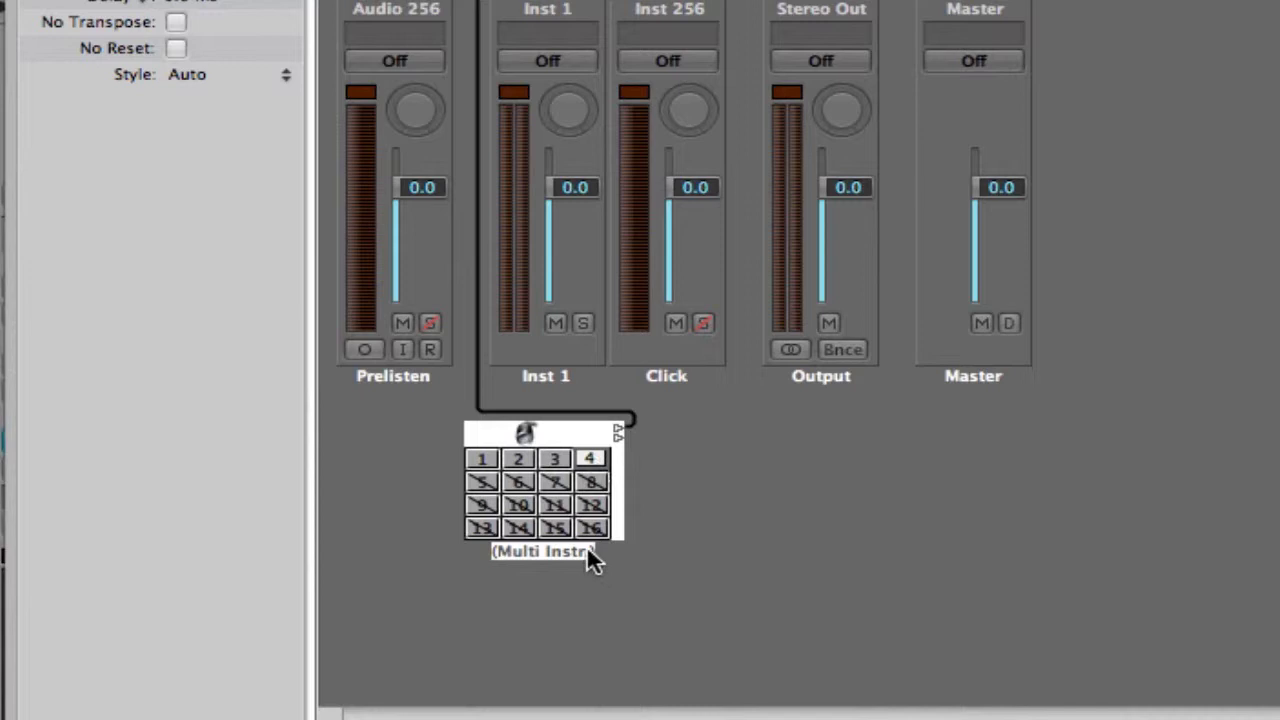
click(554, 523)
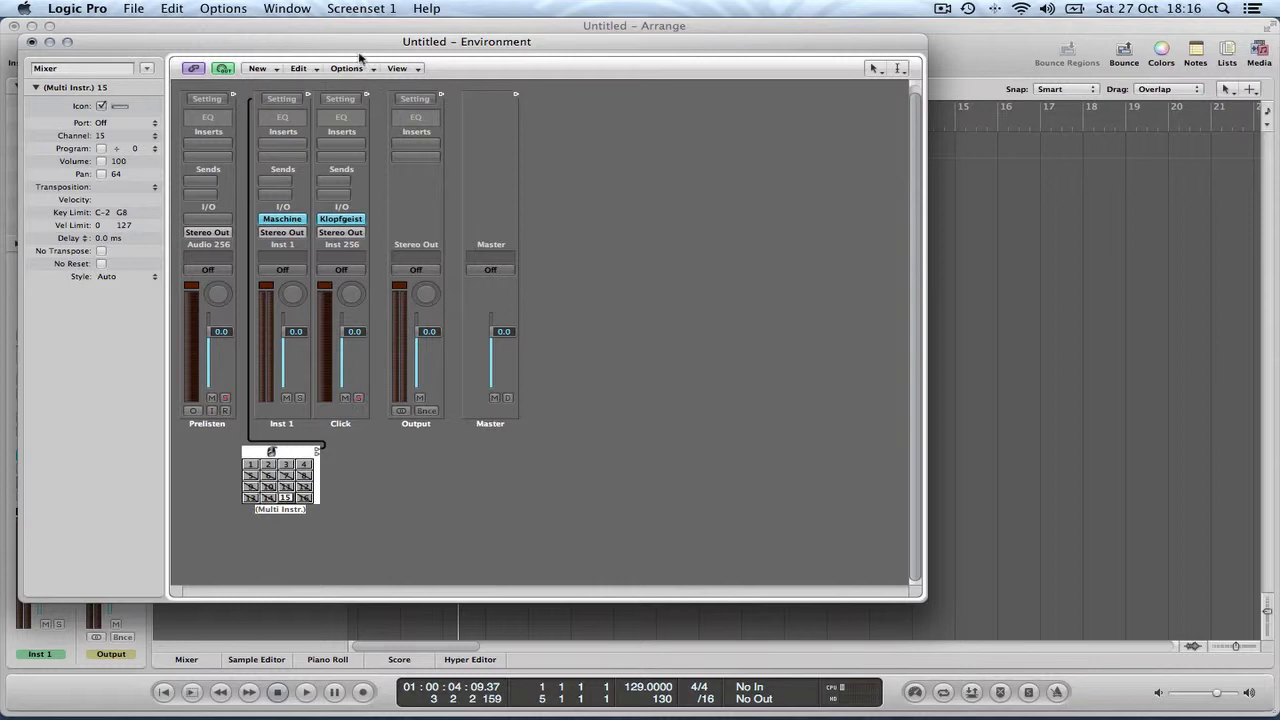
Close the Environment window and create a new Inst 2 track below Inst 1
drag(355, 50, 455, 87)
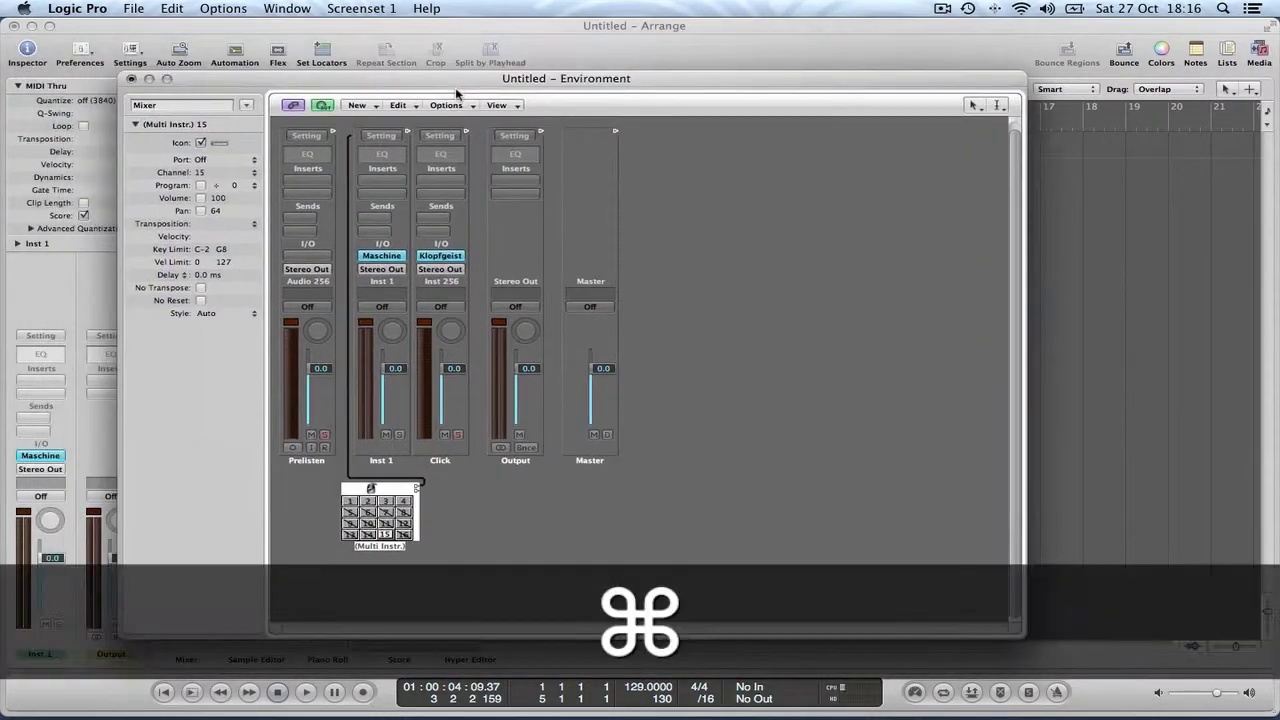
key(super+w)
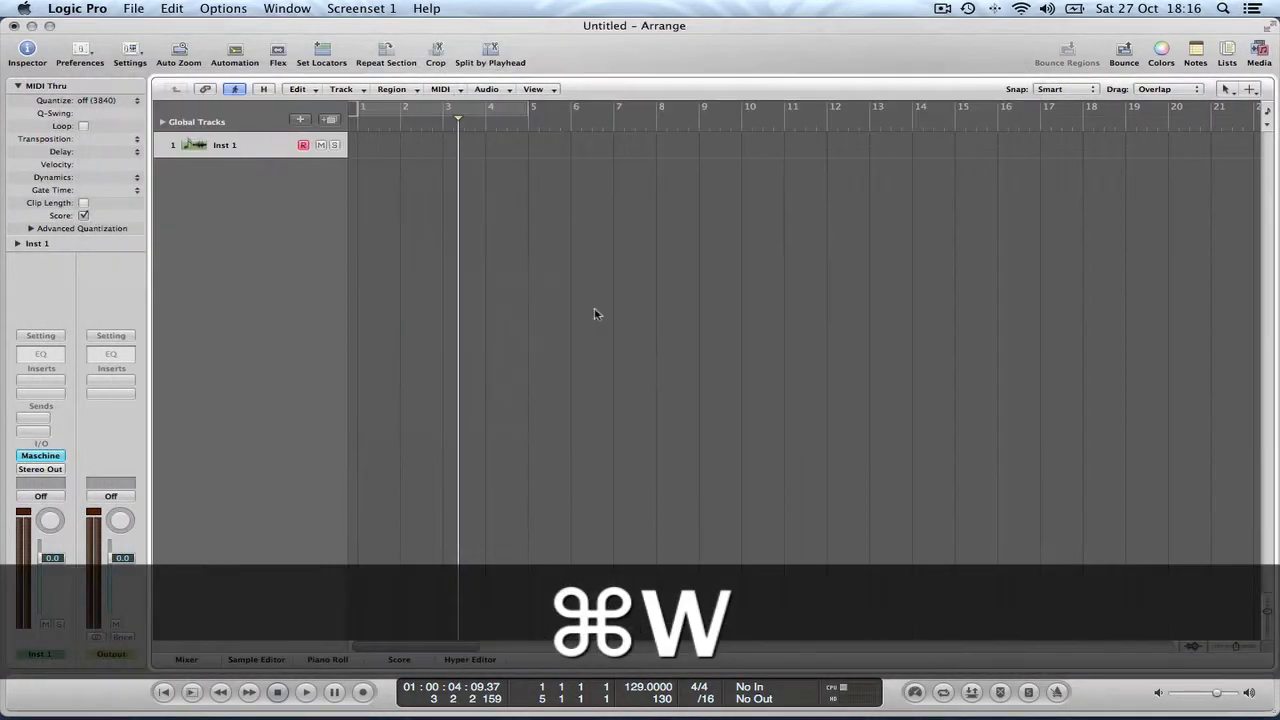
double_click(243, 180)
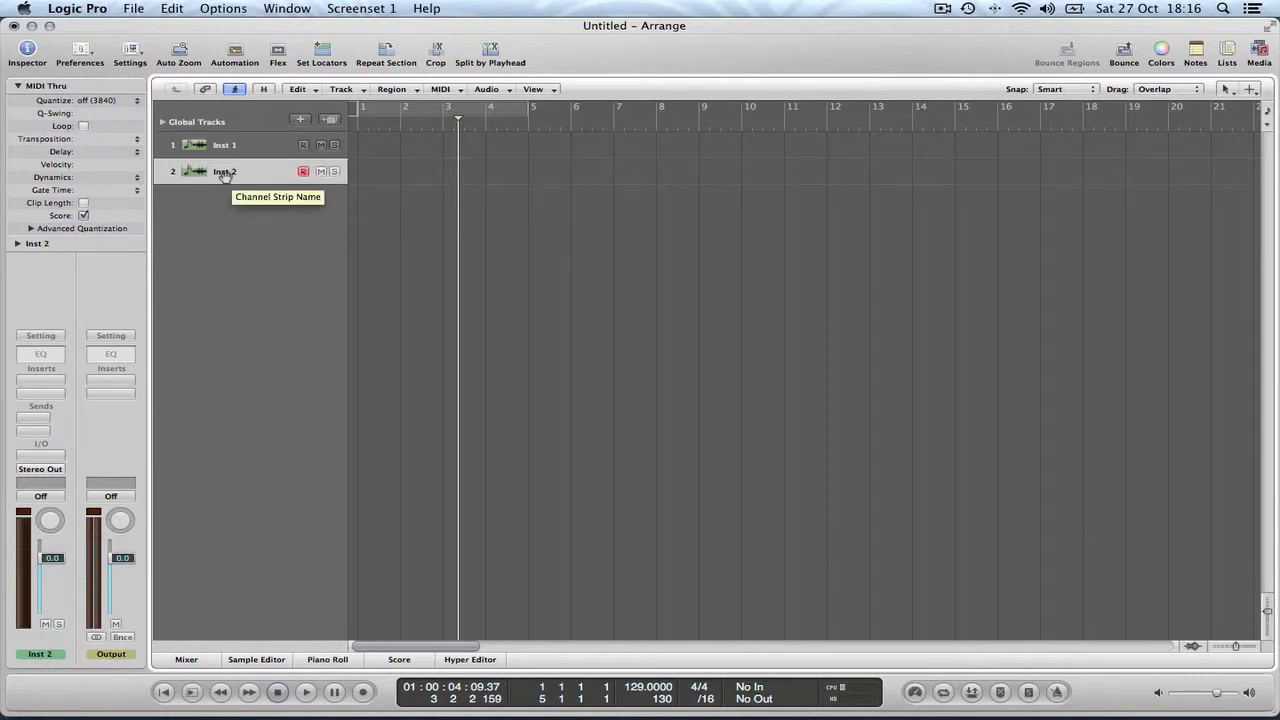
key(ctrl)
Reassign the Inst 2 track to Mixer > (Multi Instr.) > Channel 15
ctrl+click(226, 174)
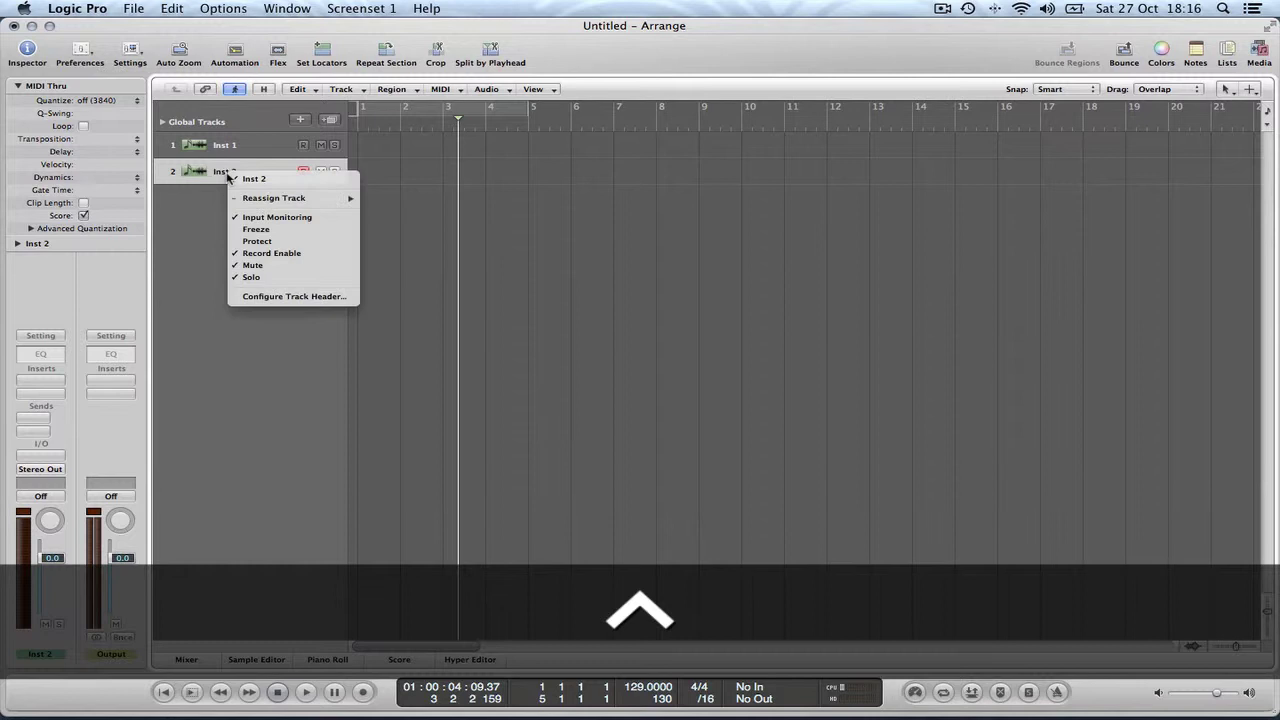
mouse_move(285, 198)
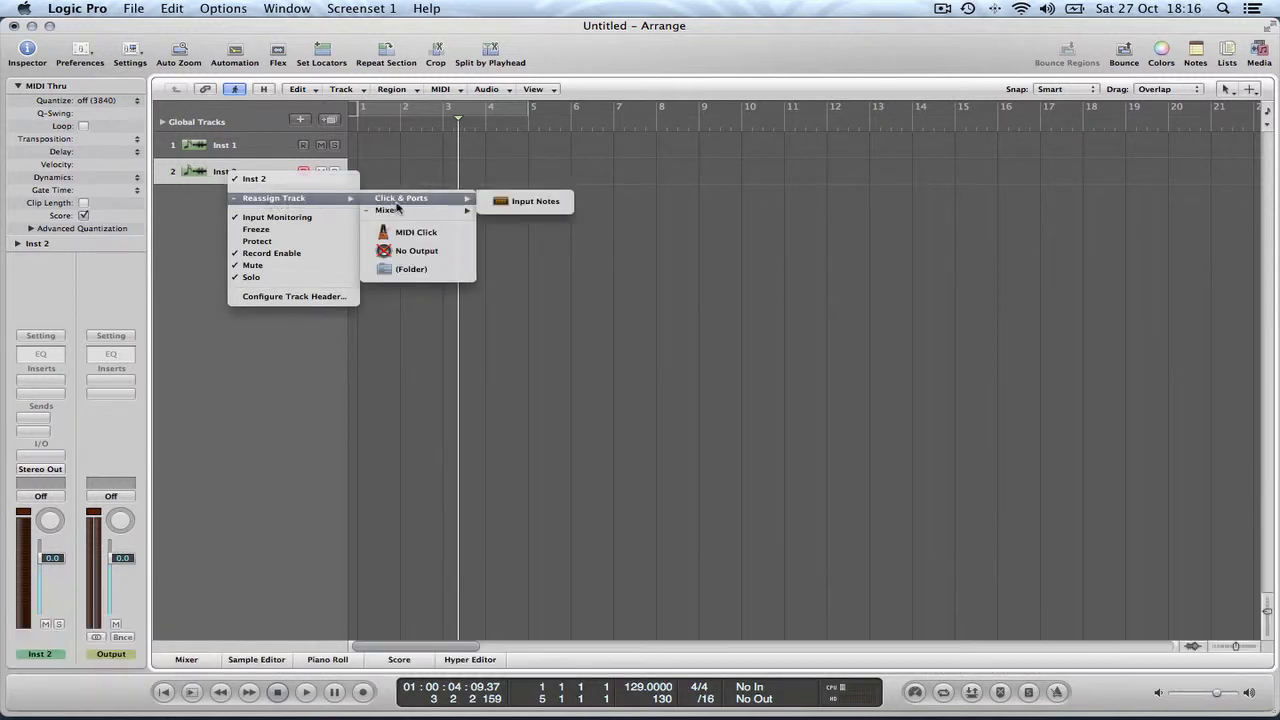
mouse_move(410, 210)
mouse_move(559, 211)
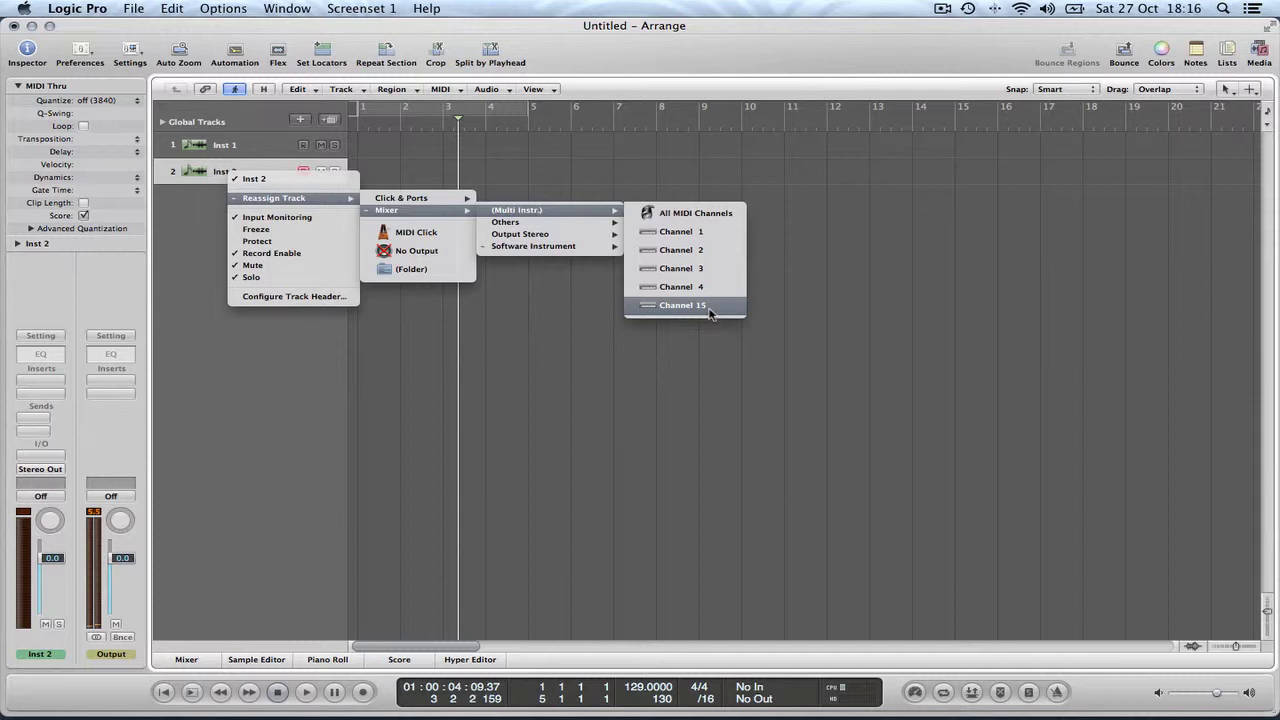
click(709, 314)
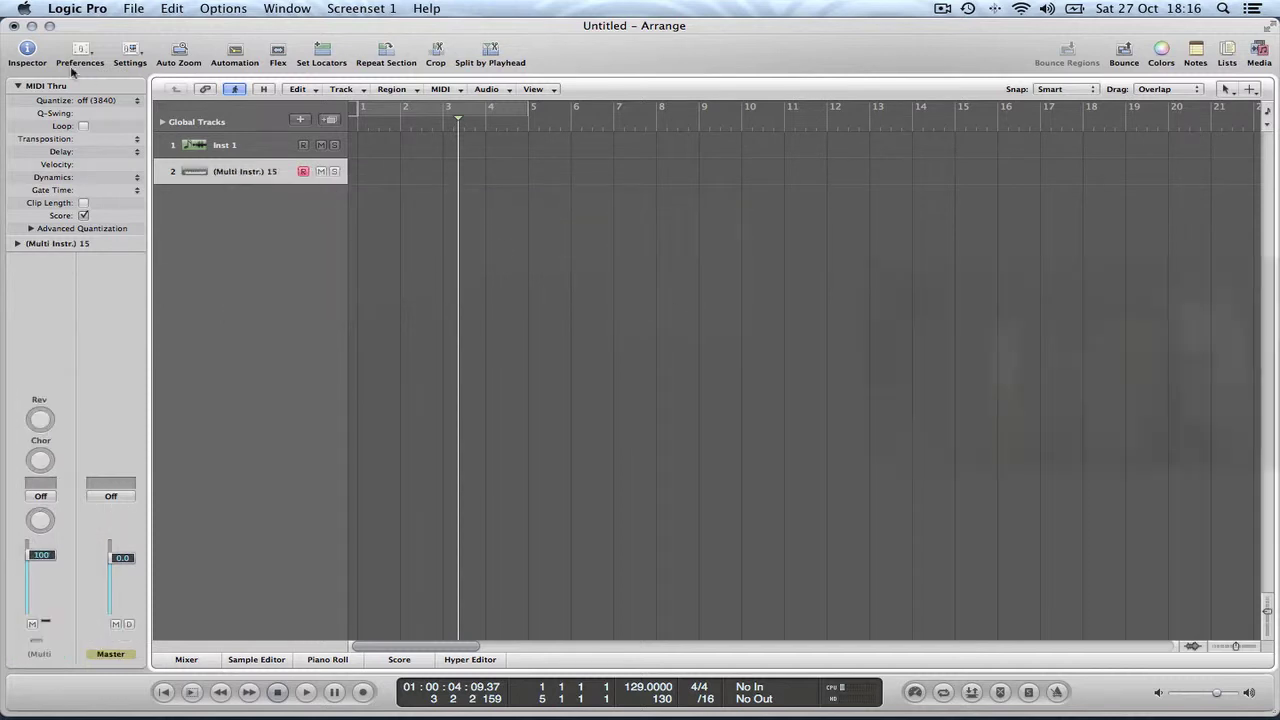
click(230, 148)
click(255, 171)
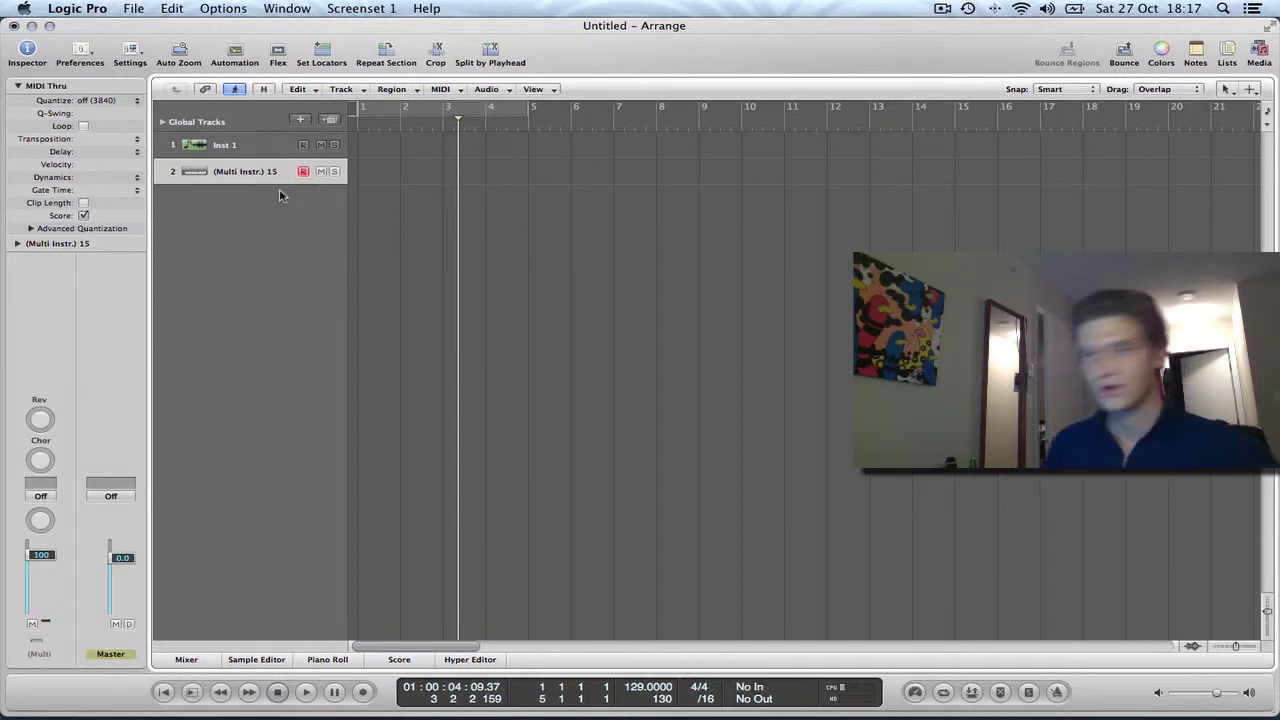
Reread the Facebook question in Safari, then return to Logic and select the Inst 1 track
key(super+Tab)
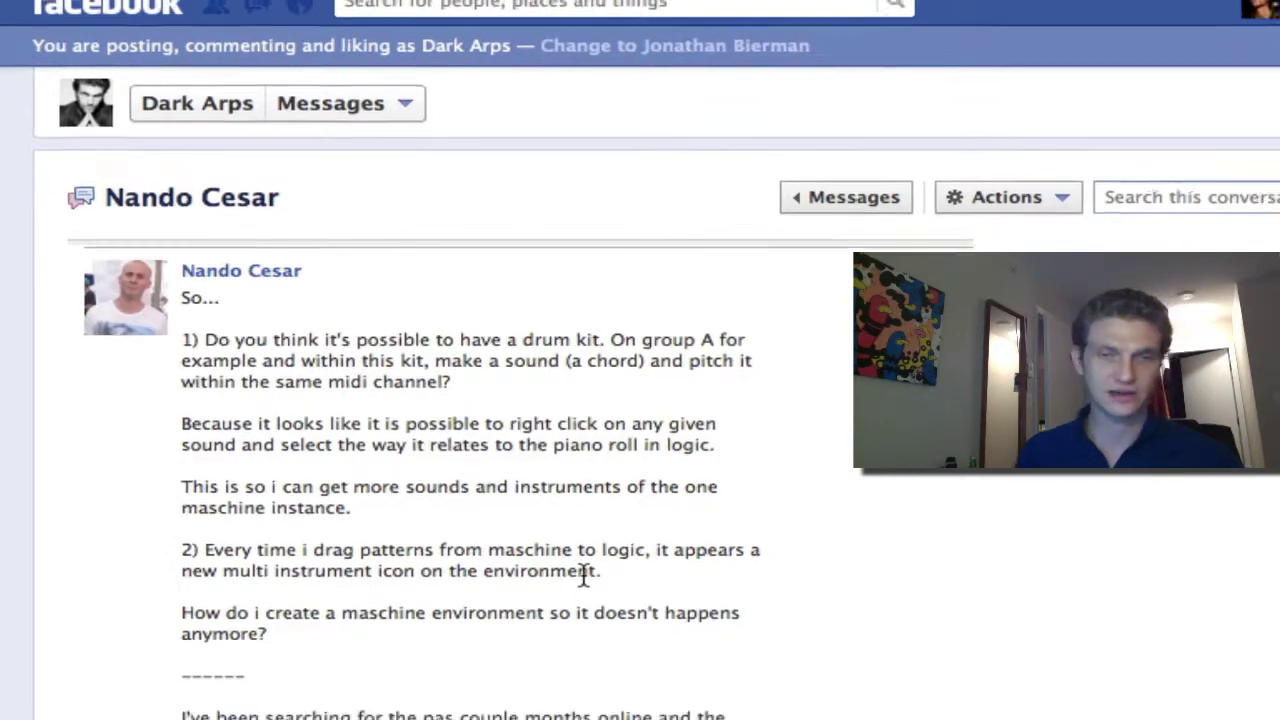
key(super+Tab)
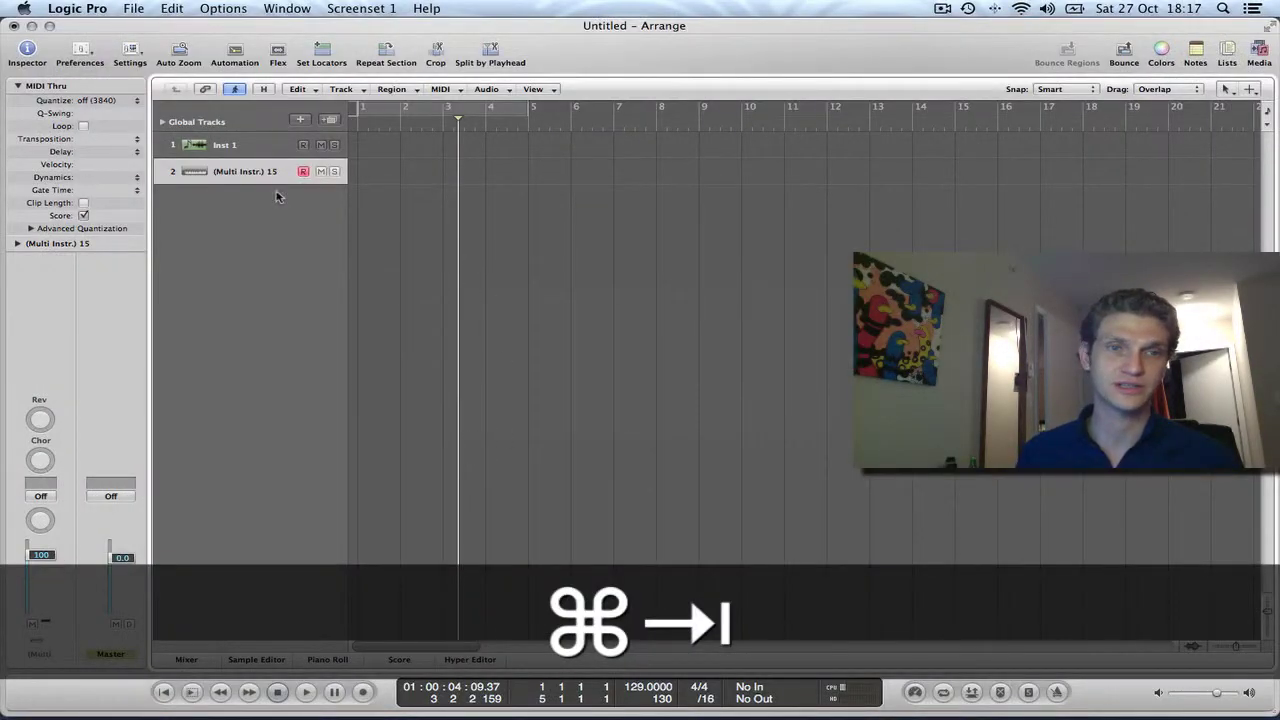
click(256, 147)
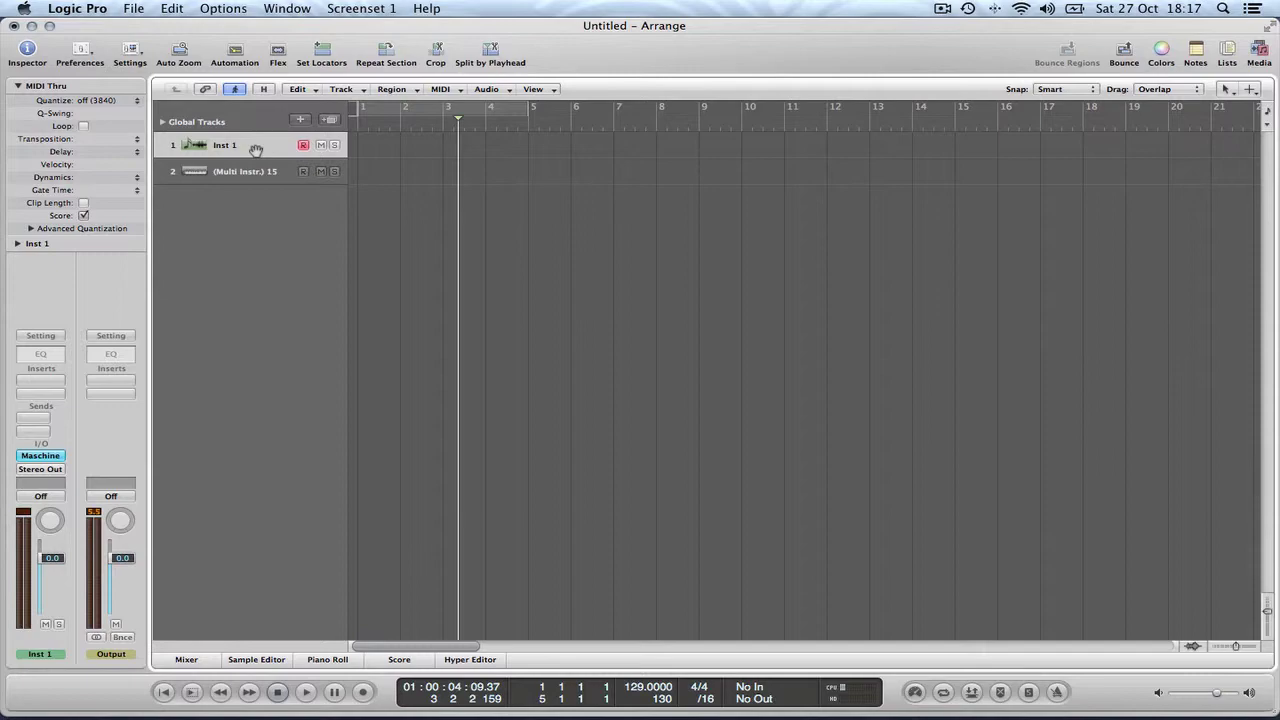
key(v)
drag(744, 90, 876, 72)
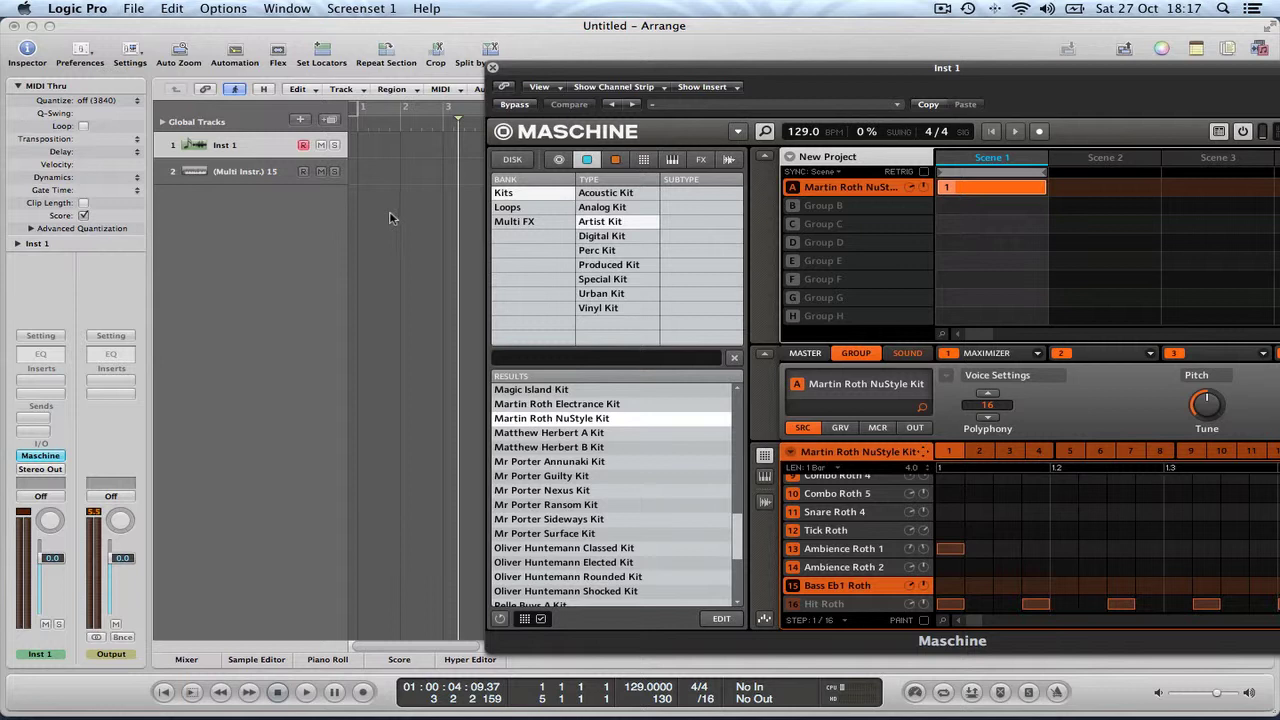
scroll(855, 590, up, 5)
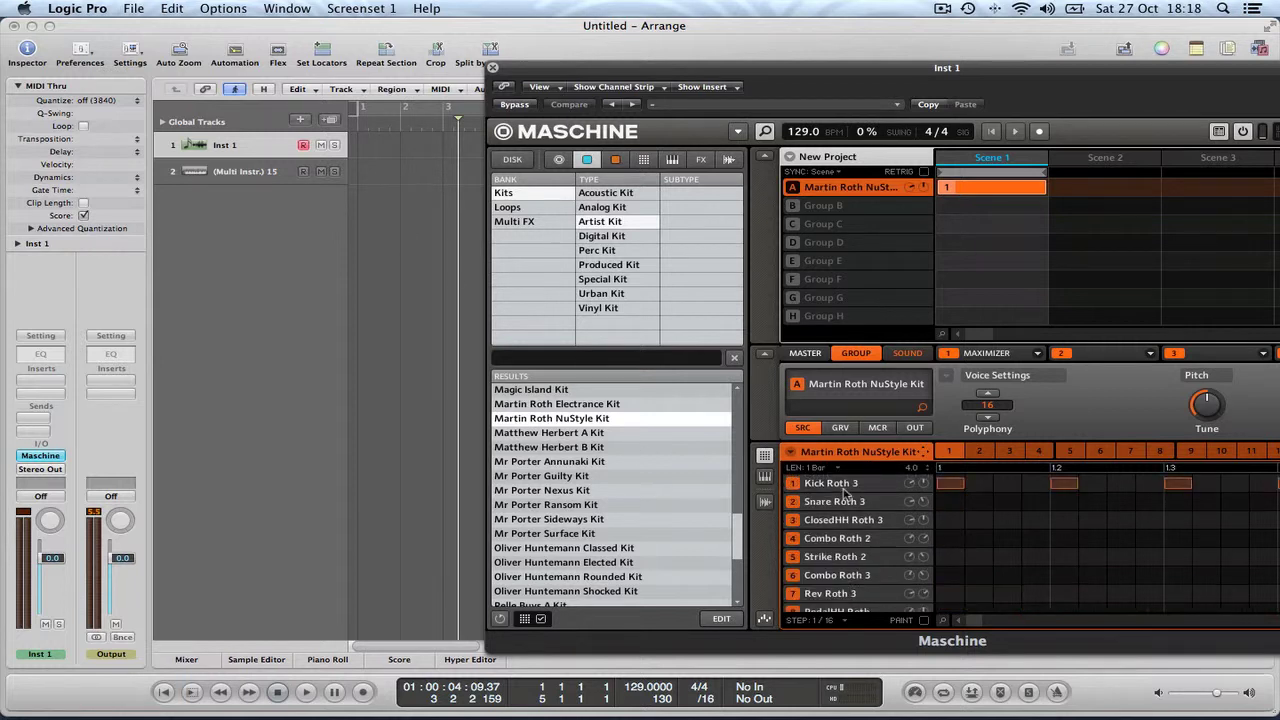
scroll(843, 500, down, 5)
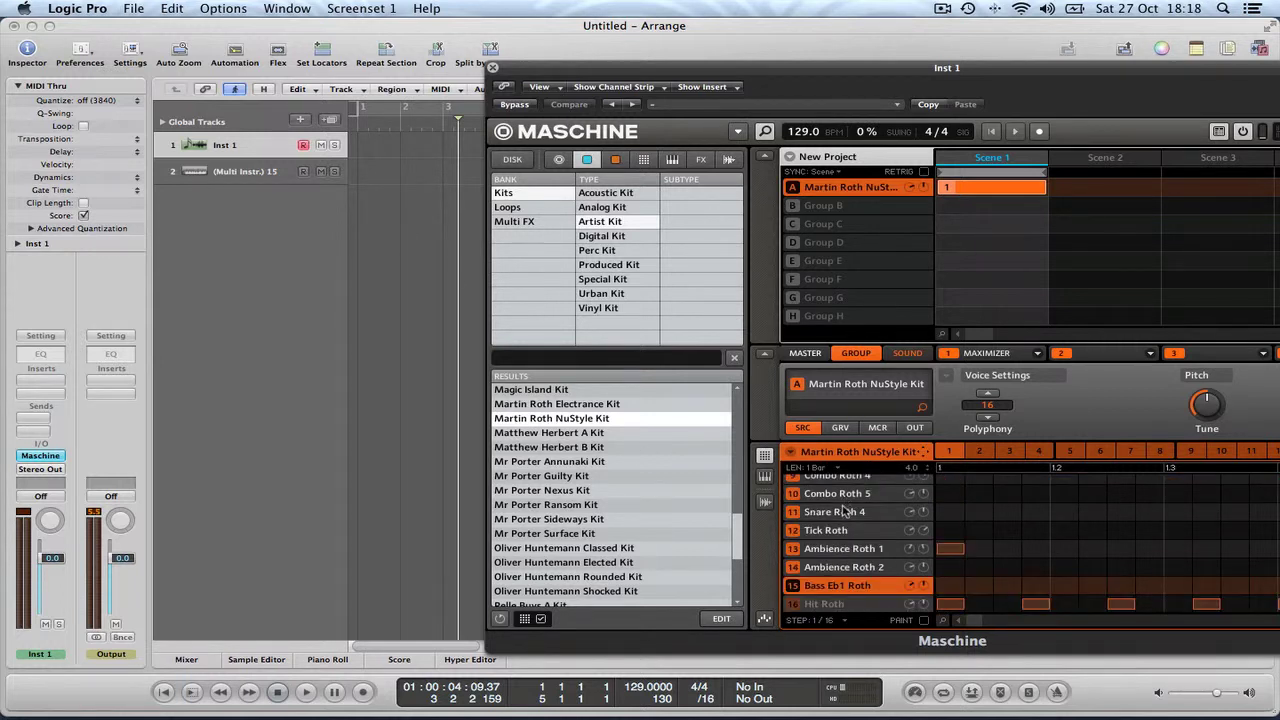
drag(1045, 69, 729, 60)
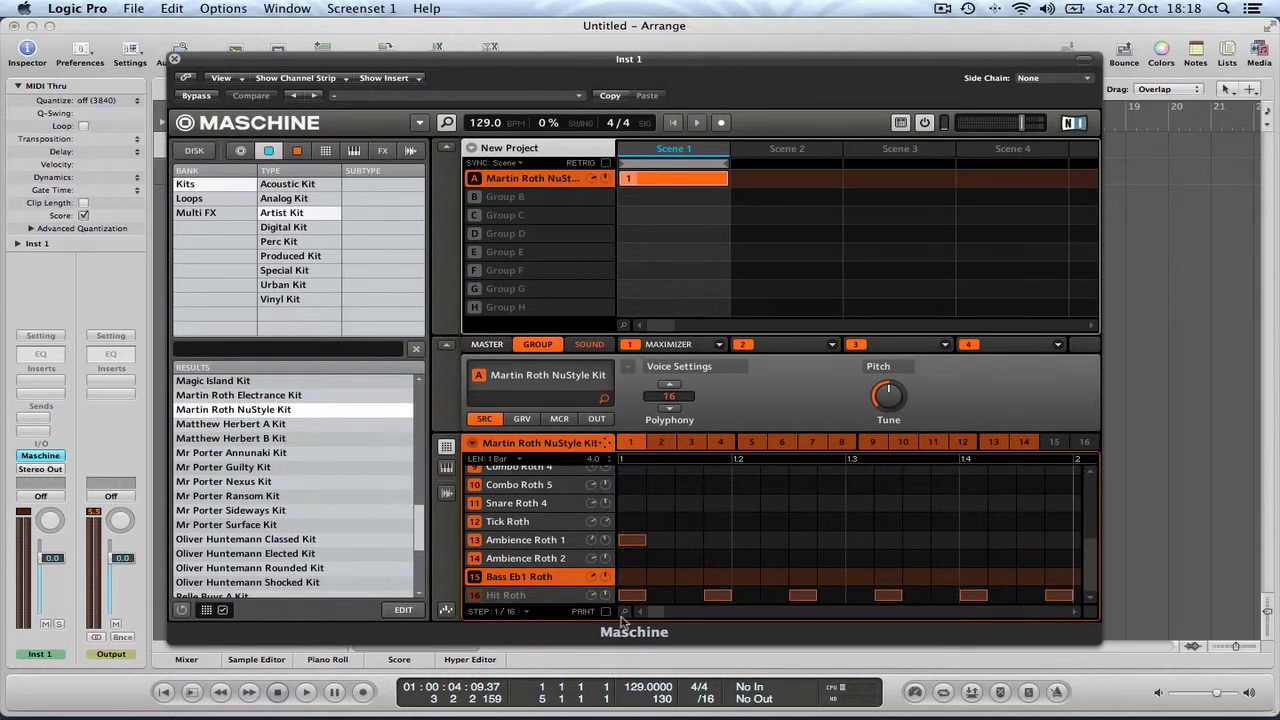
drag(621, 616, 623, 612)
scroll(718, 516, up, 5)
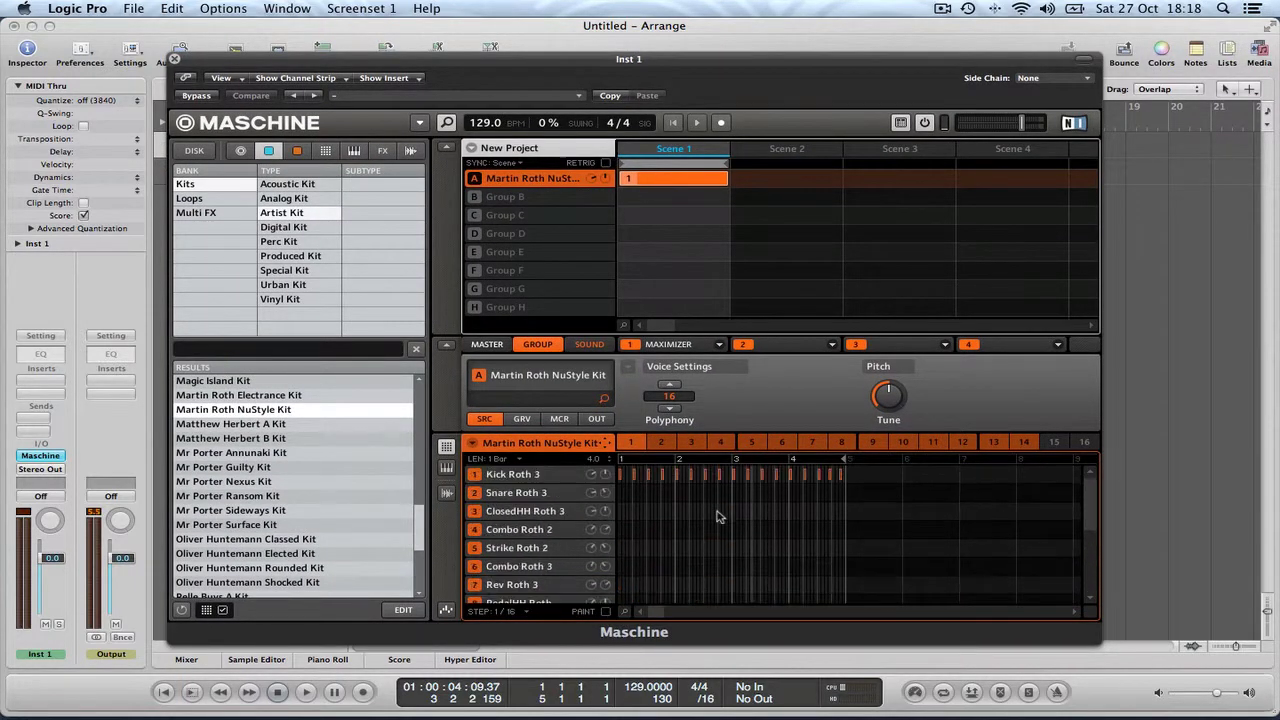
scroll(693, 506, down, 5)
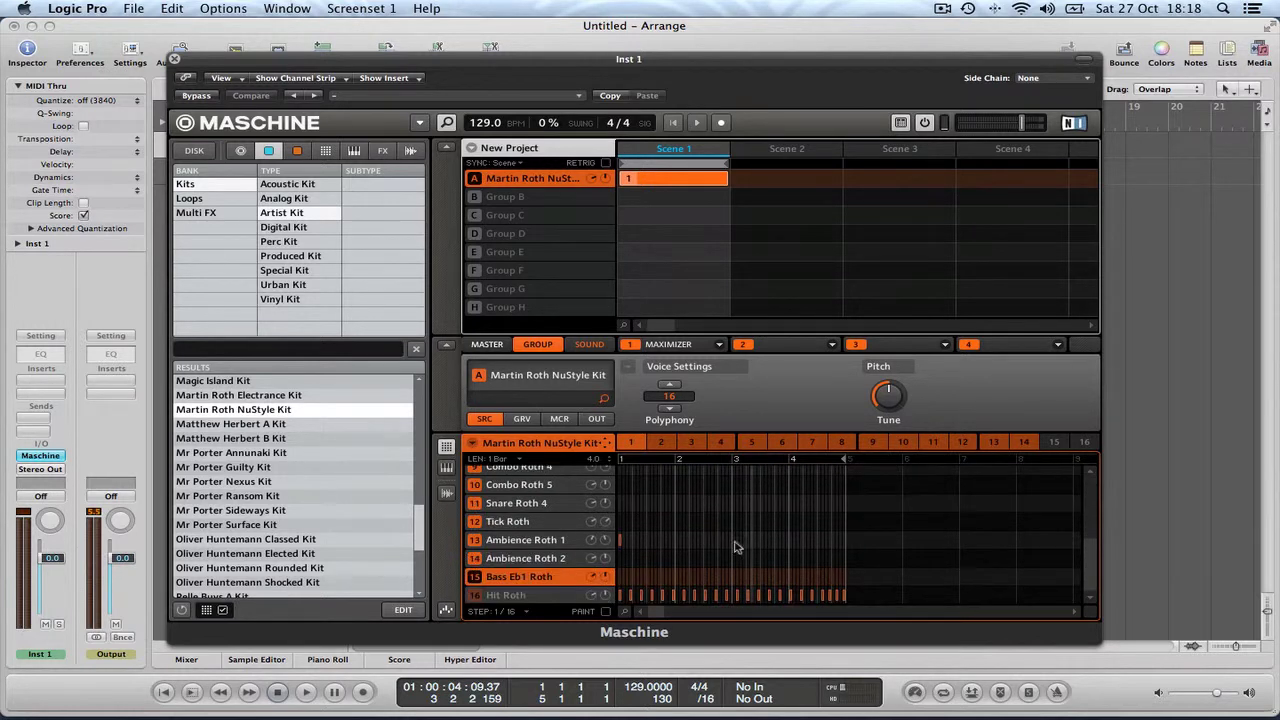
scroll(686, 562, up, 5)
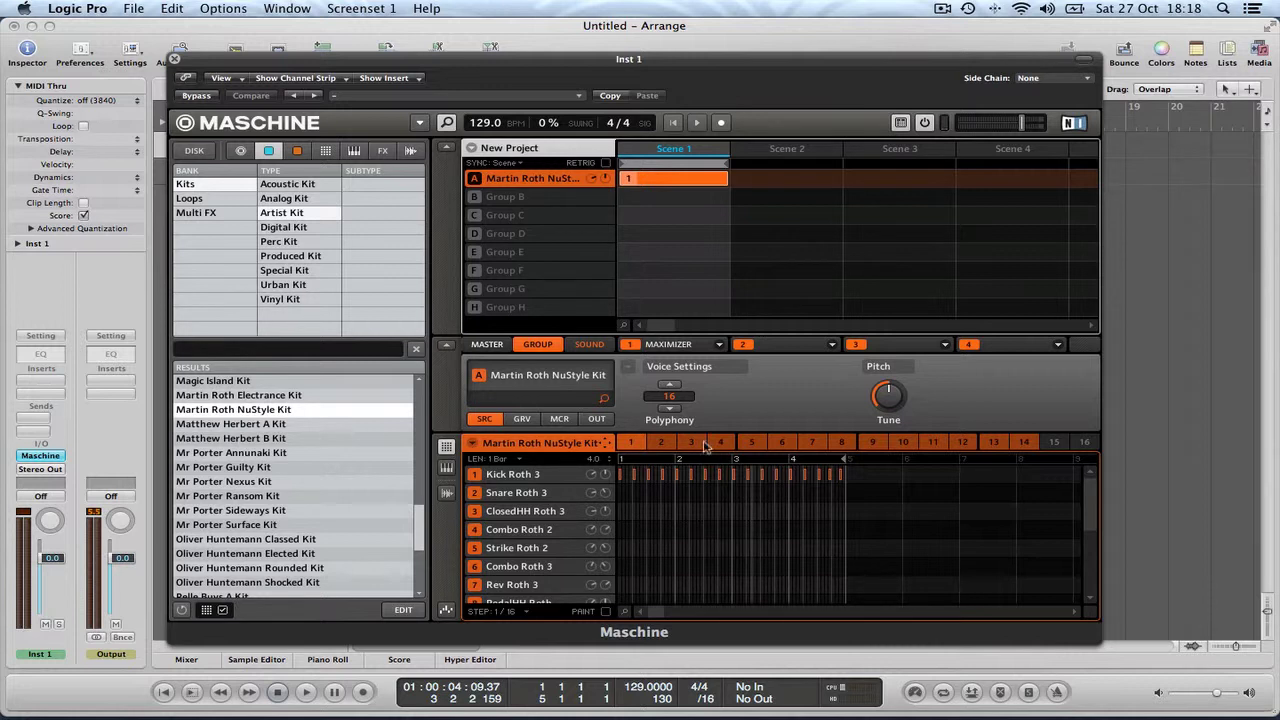
Hide Maschine's browser and open Sound MIDI Batch Setup from the pattern menu
click(449, 122)
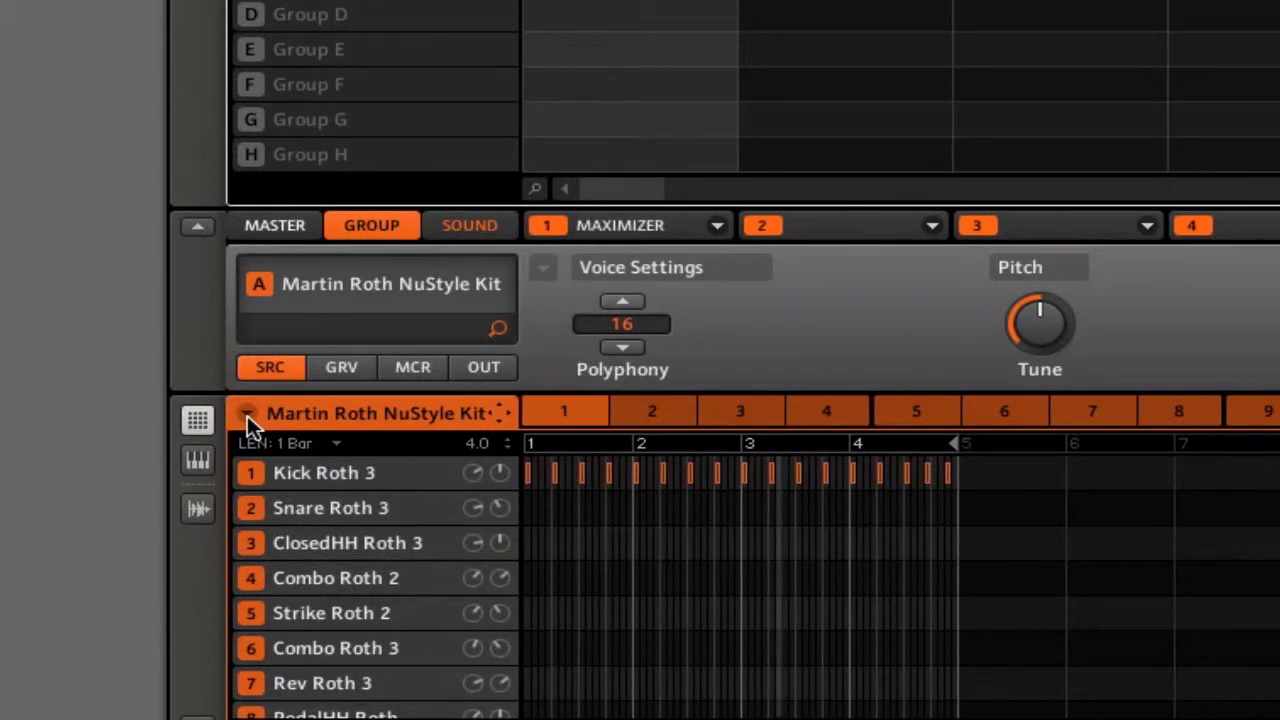
click(247, 413)
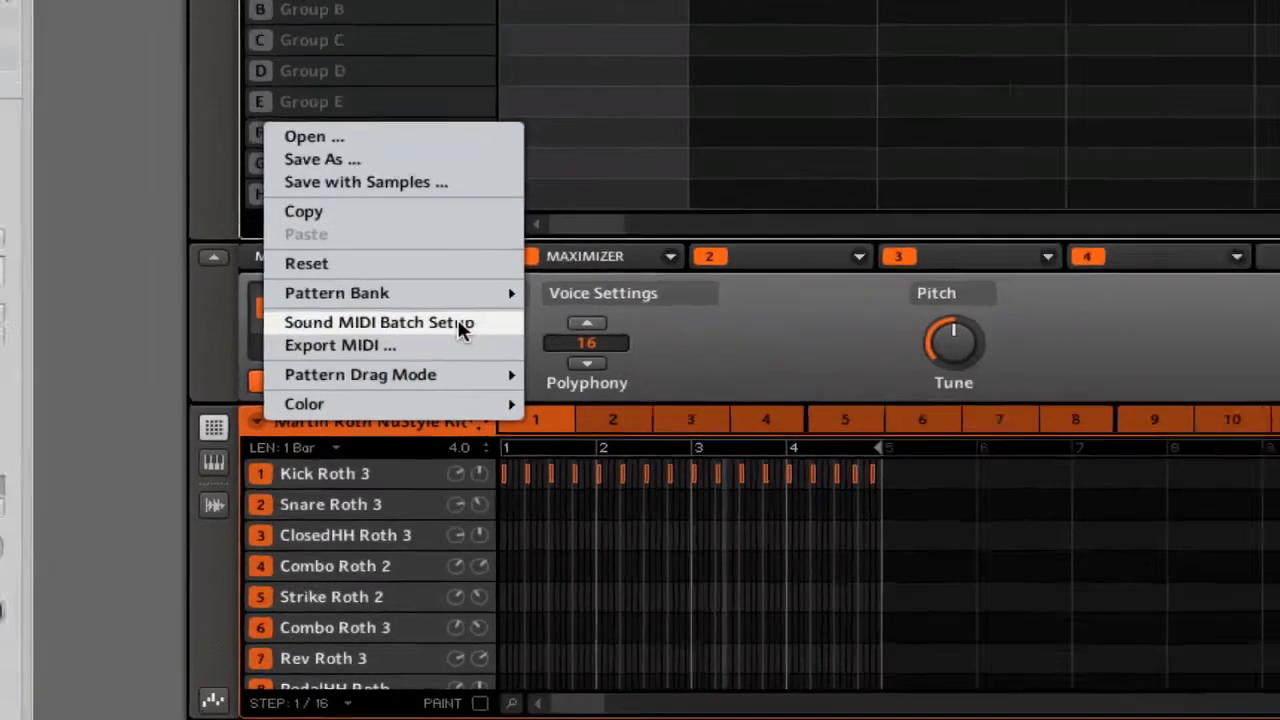
click(477, 308)
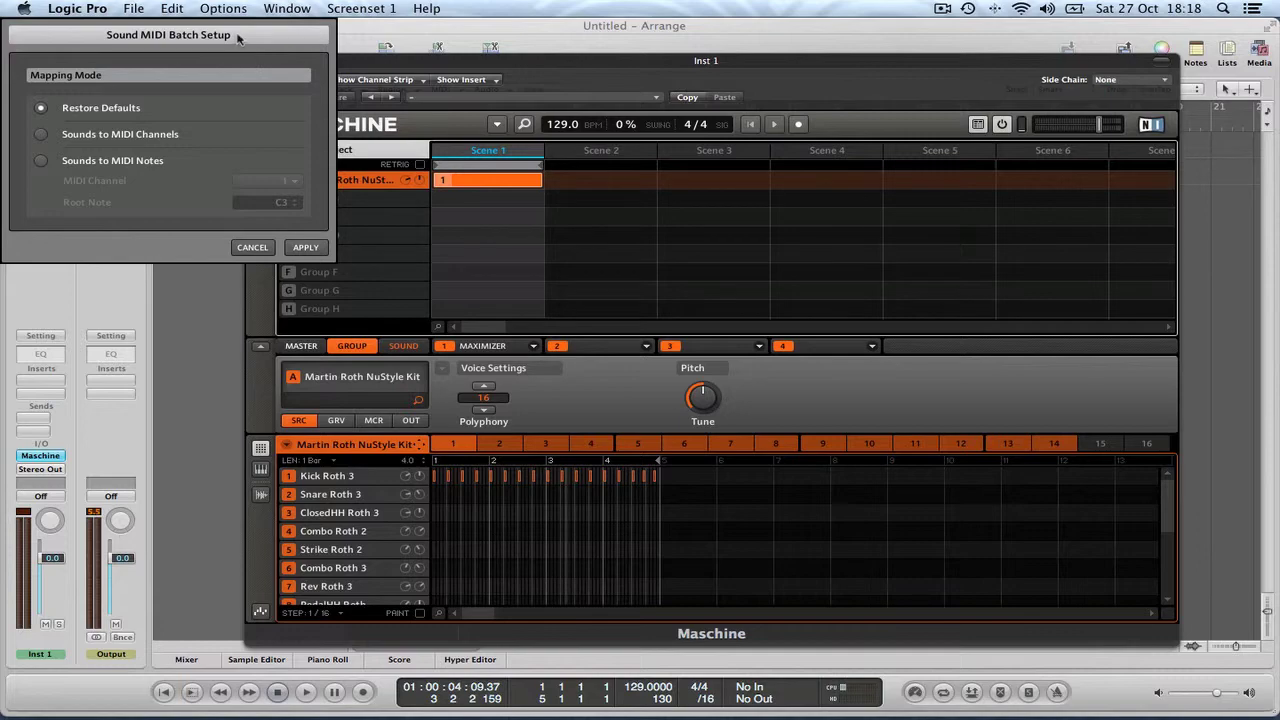
Batch-map Maschine's kit sounds to MIDI notes on channel 1 from root note C3, and apply
drag(238, 38, 628, 68)
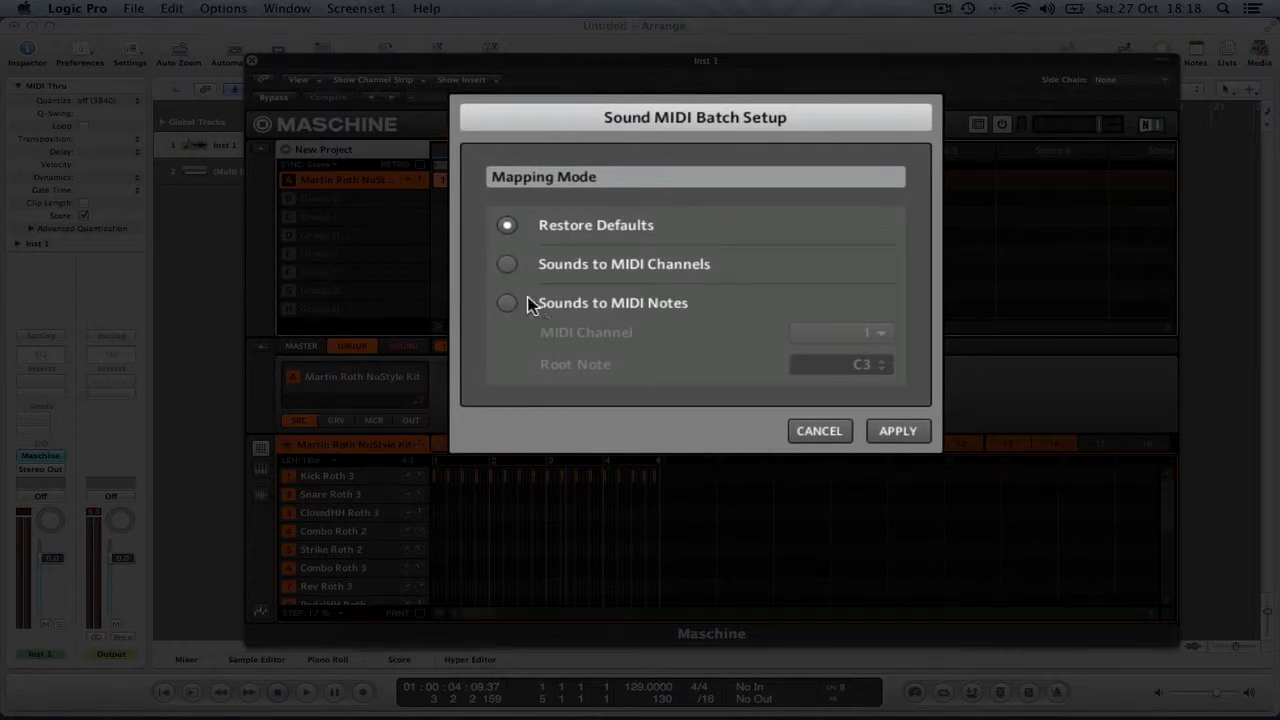
click(507, 266)
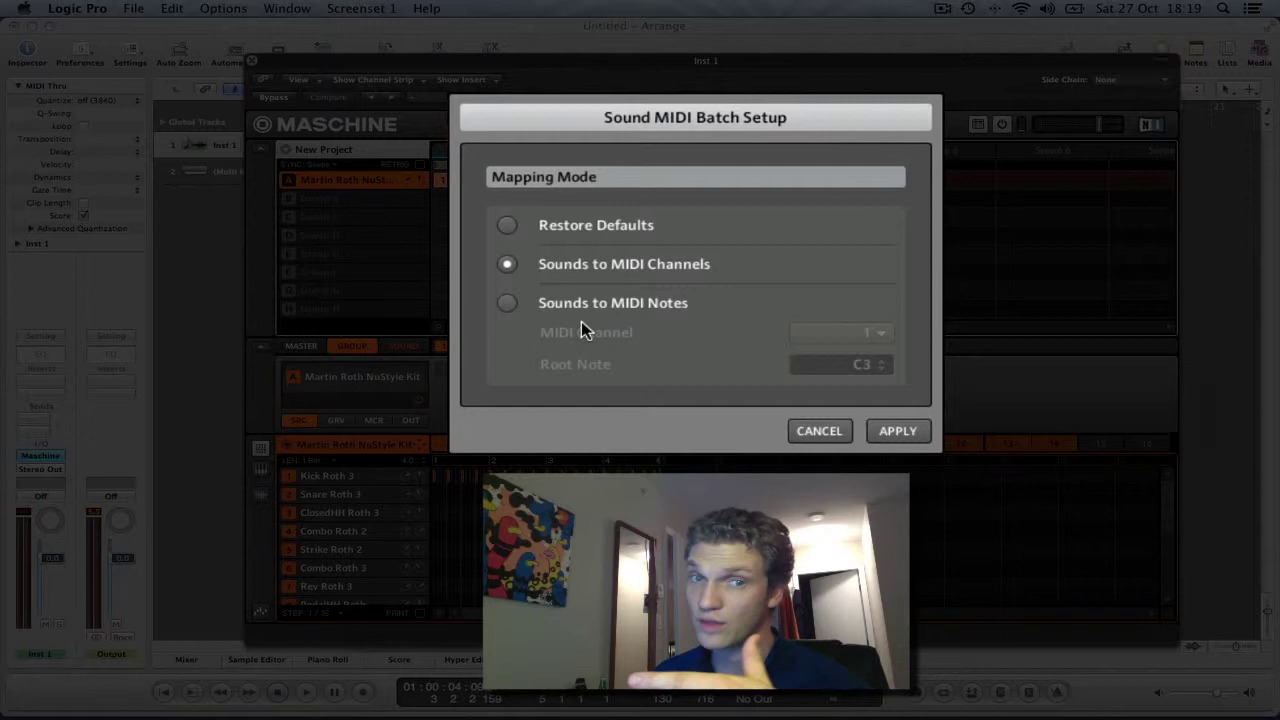
click(508, 303)
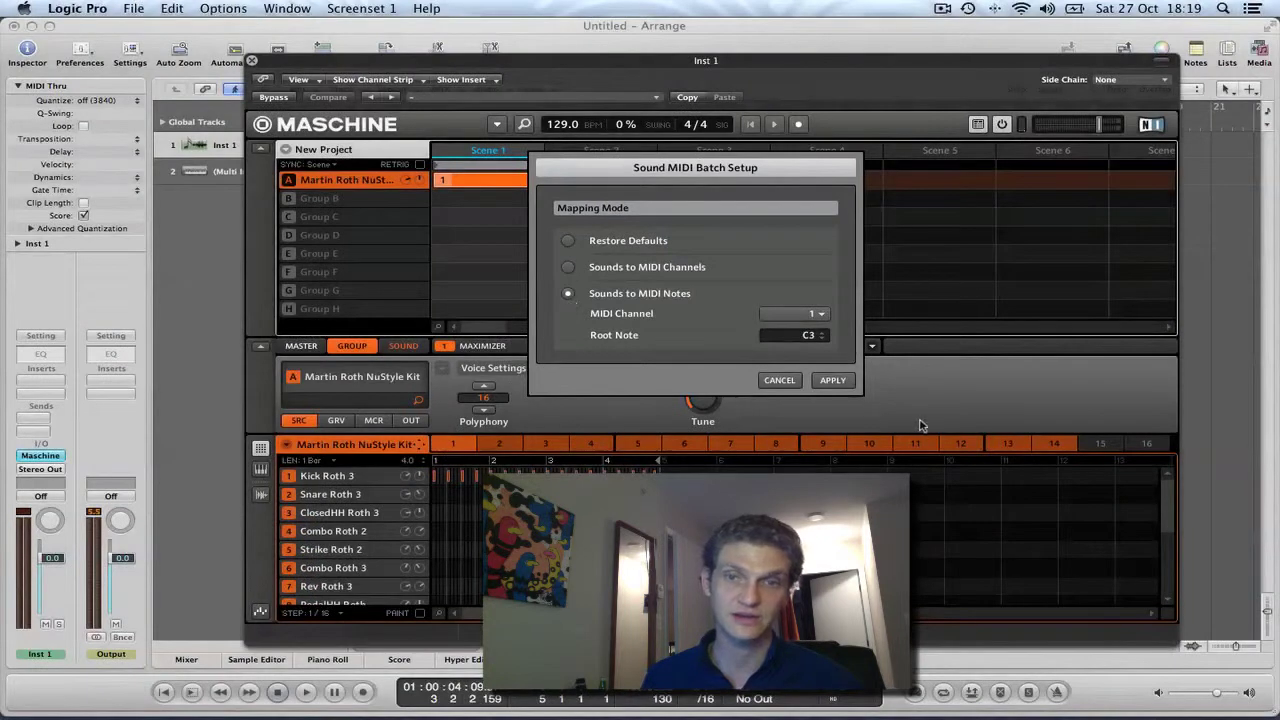
click(833, 380)
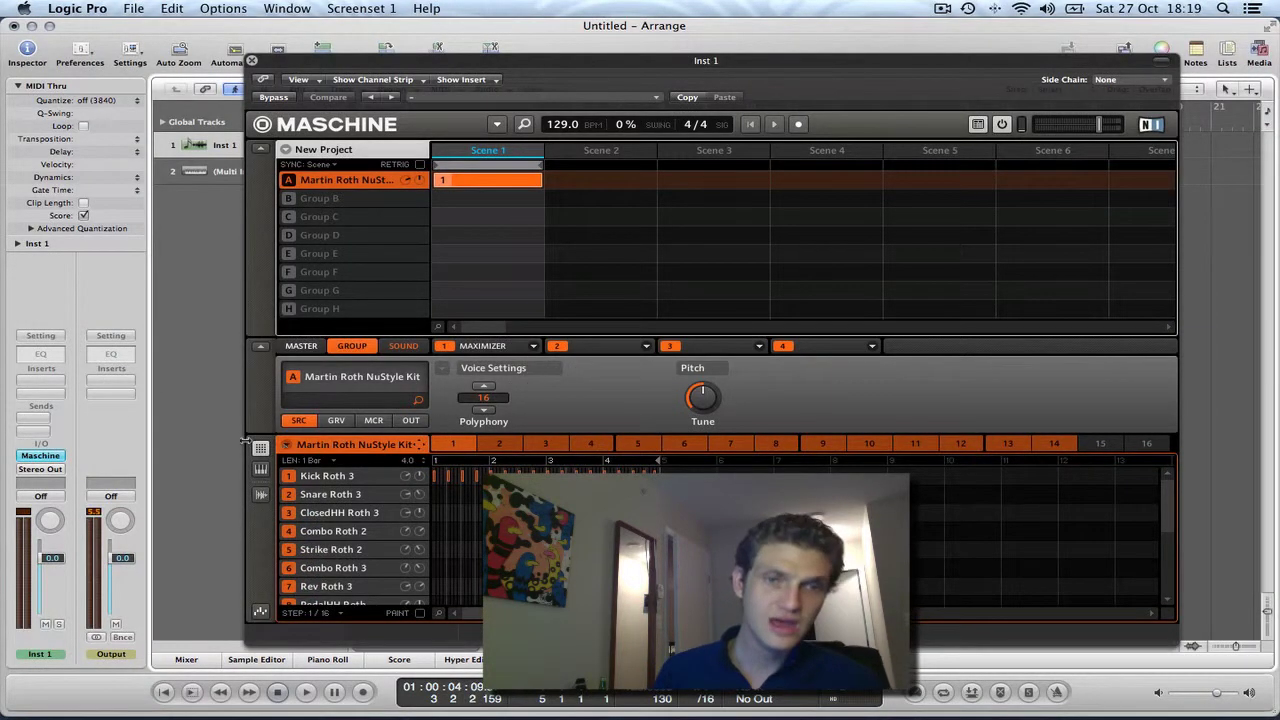
click(287, 447)
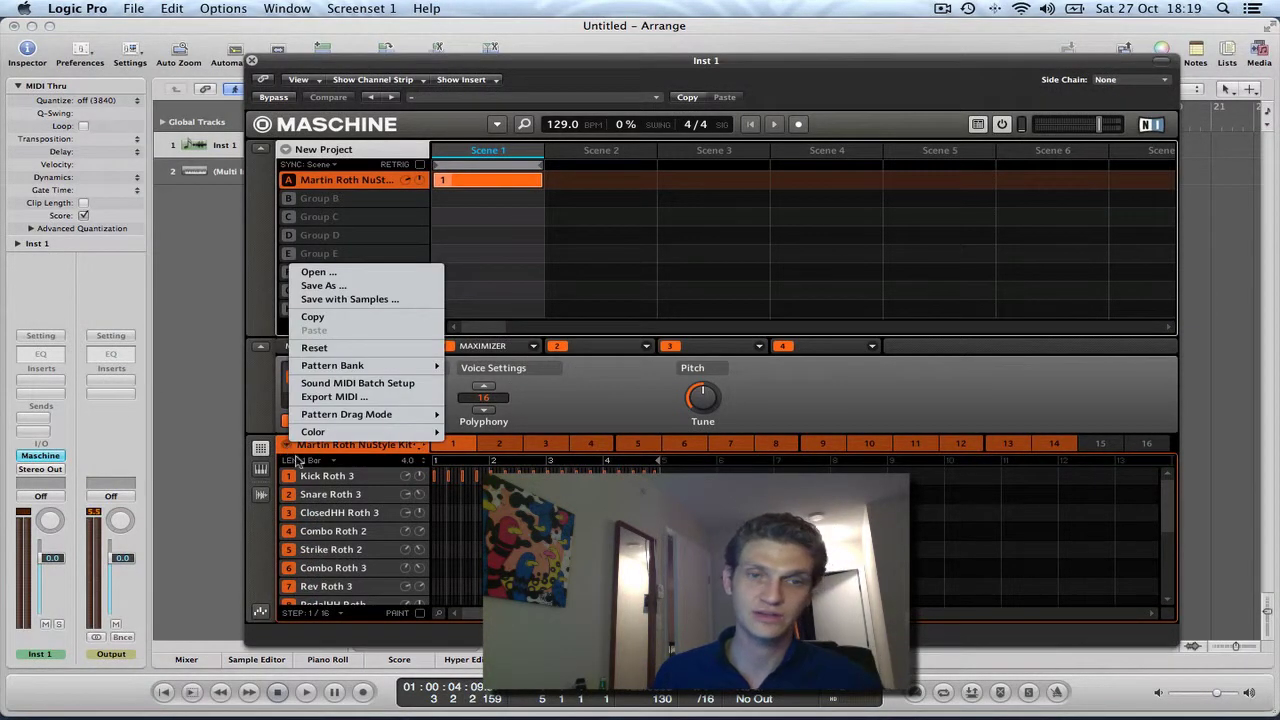
mouse_move(345, 420)
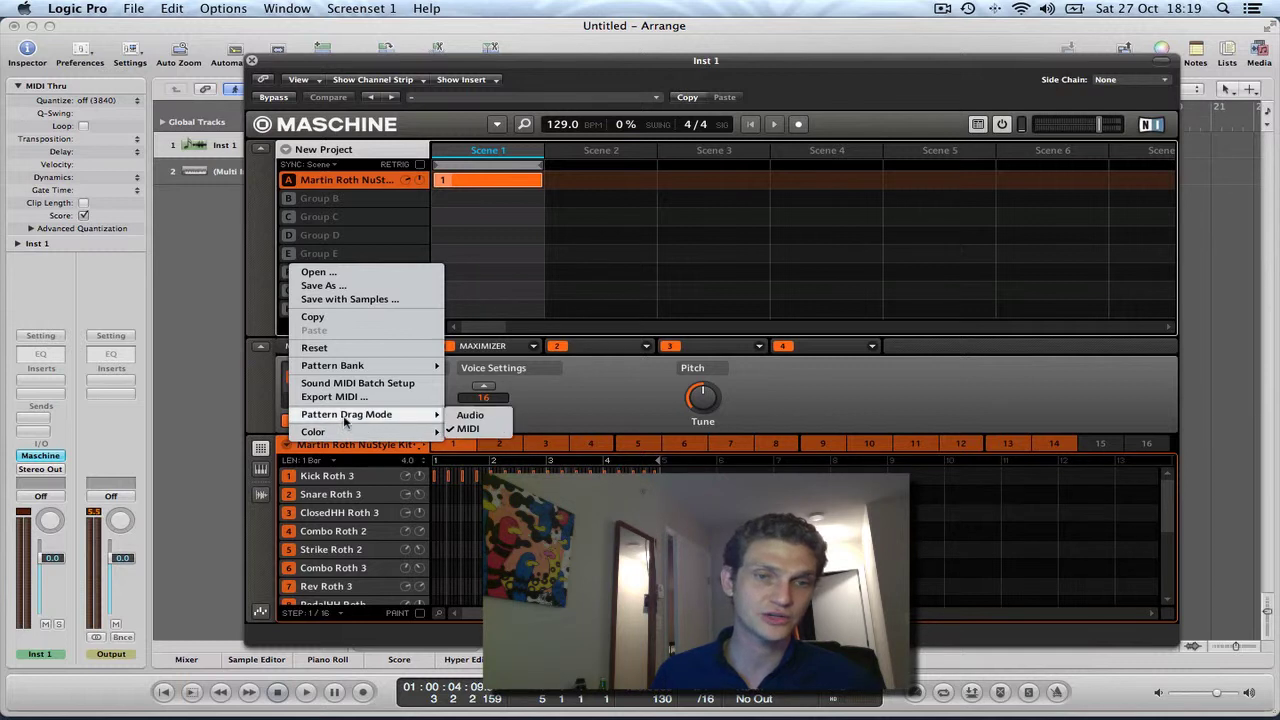
click(474, 430)
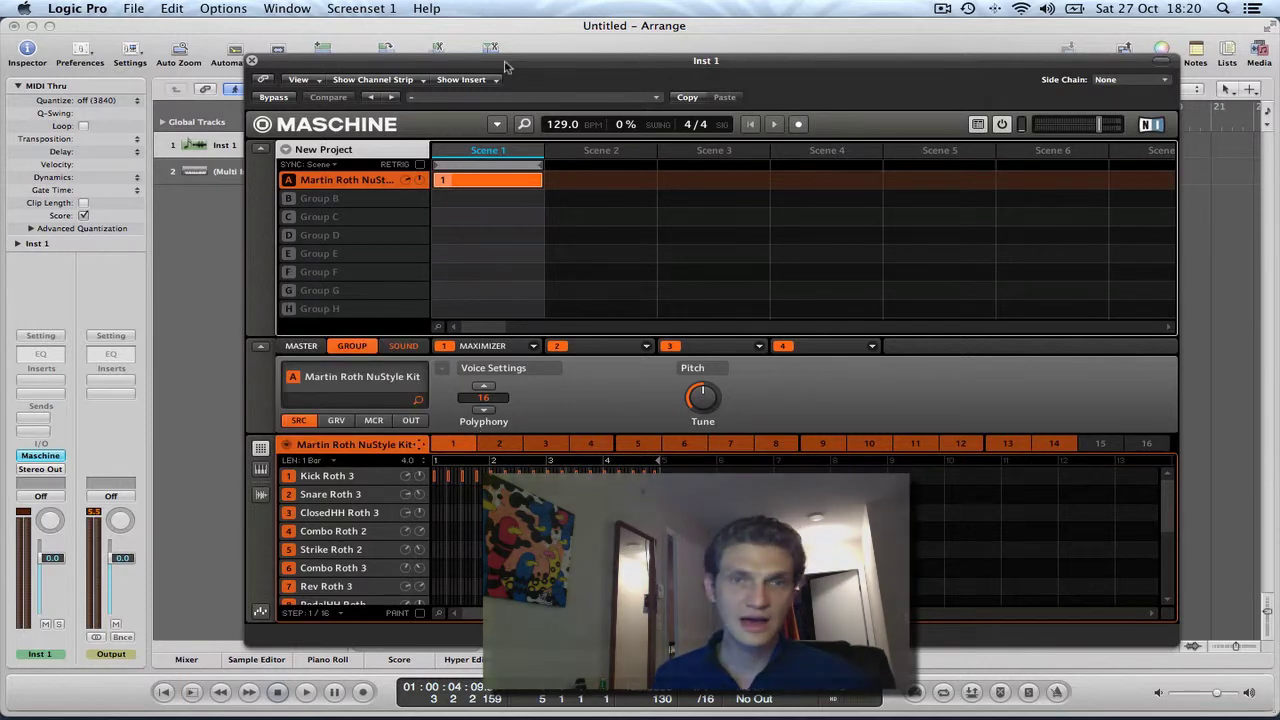
Drop the Martin Roth NuStyle Kit pattern onto Inst 1 at bar 1 as the Kick Roth 3 MIDI region
drag(515, 64, 826, 68)
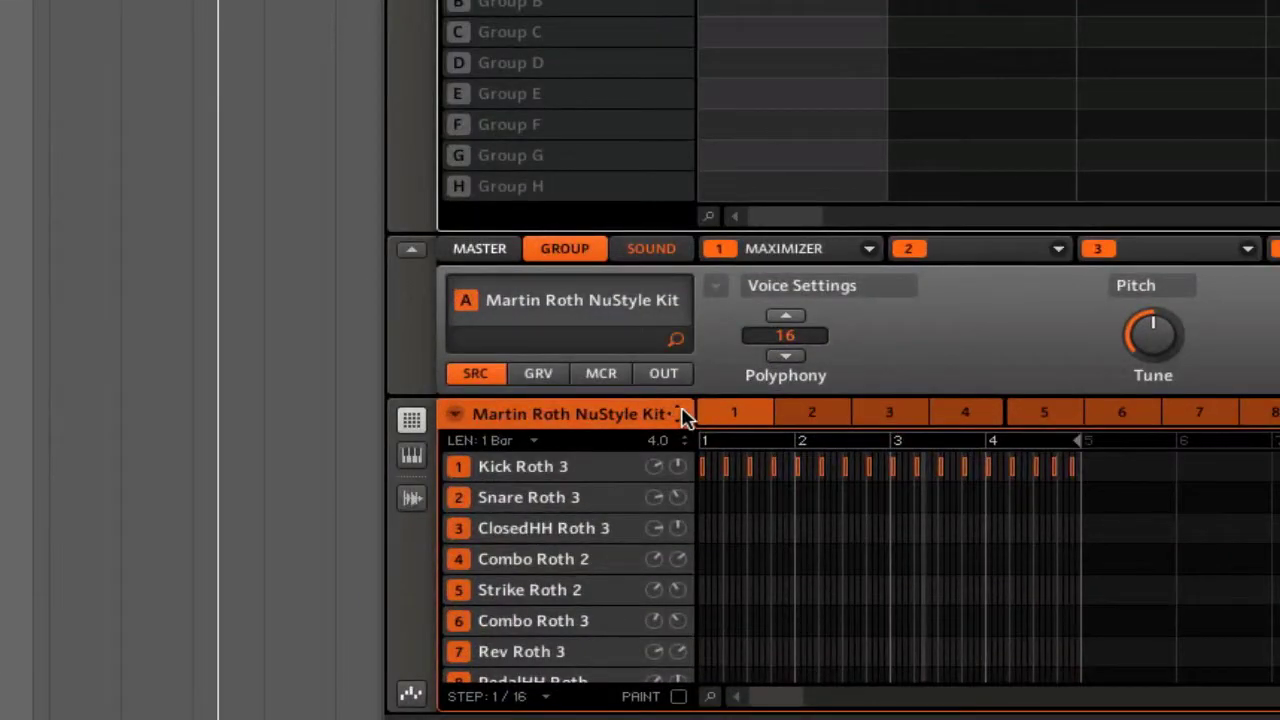
drag(679, 420, 278, 40)
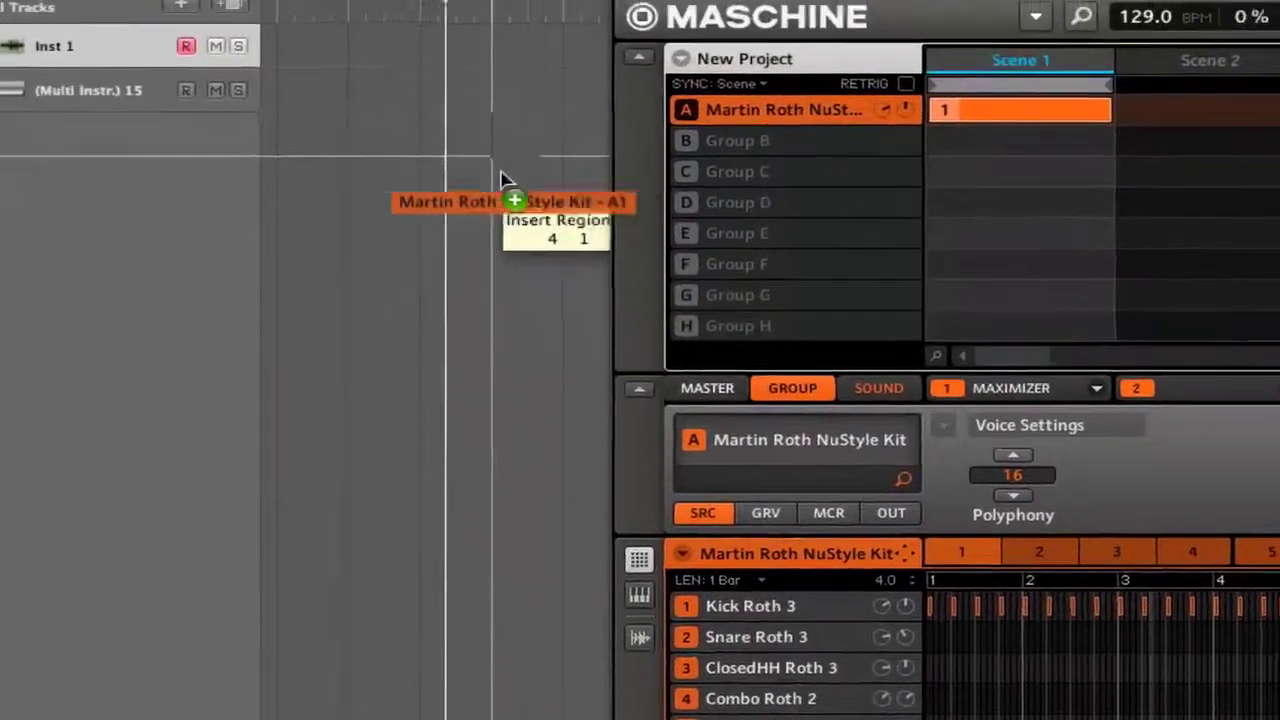
drag(505, 180, 321, 51)
drag(636, 244, 634, 246)
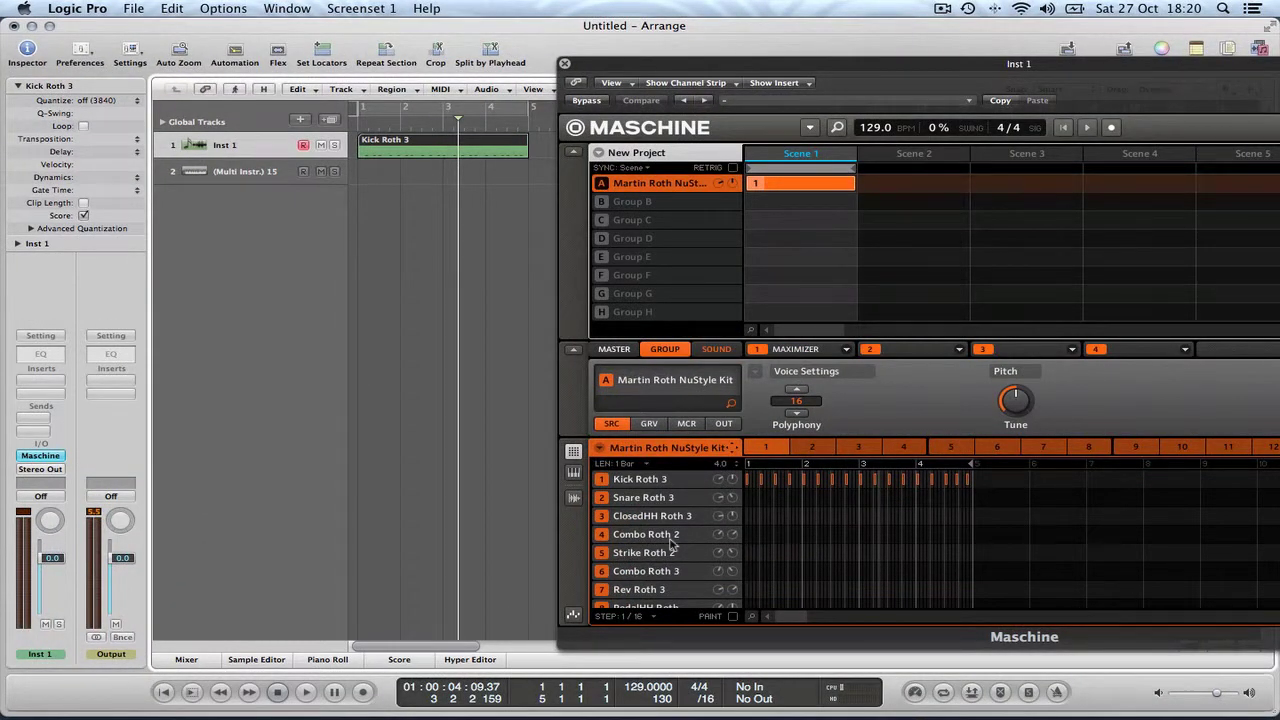
drag(818, 65, 597, 29)
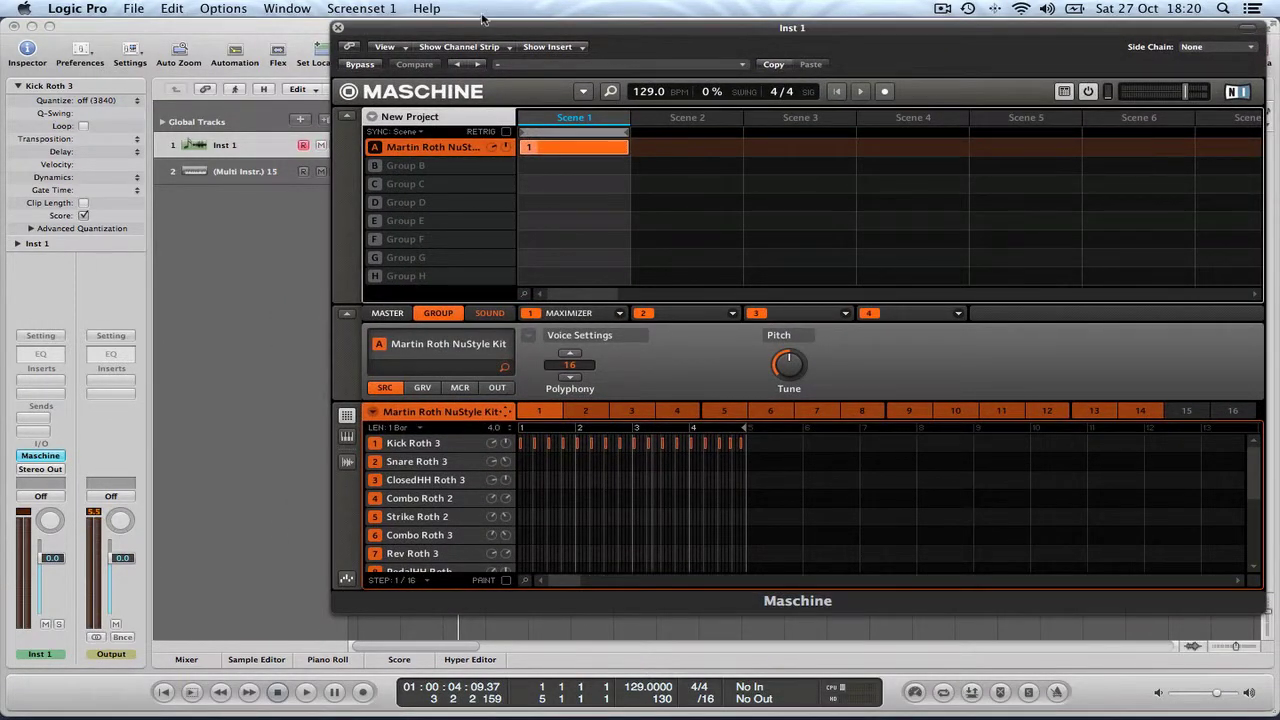
drag(474, 30, 490, 28)
Switch Maschine to the empty Scene 2 and play the project from the start
click(720, 120)
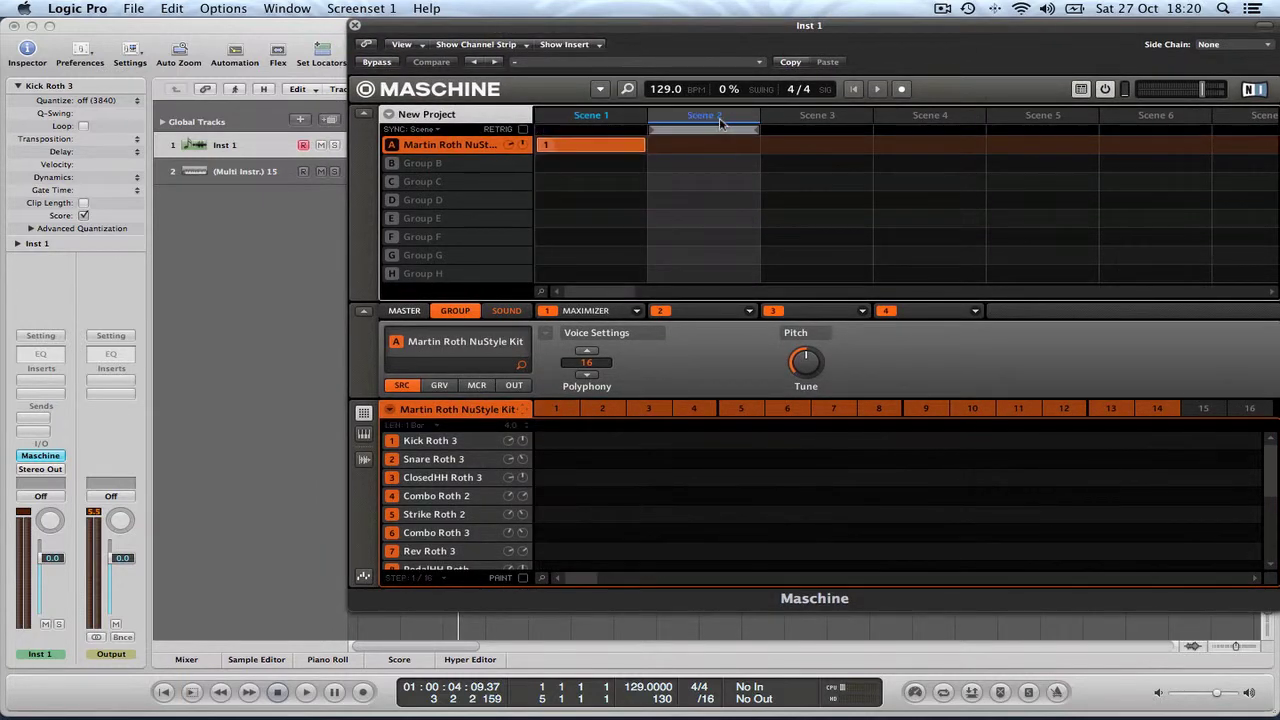
drag(634, 29, 878, 50)
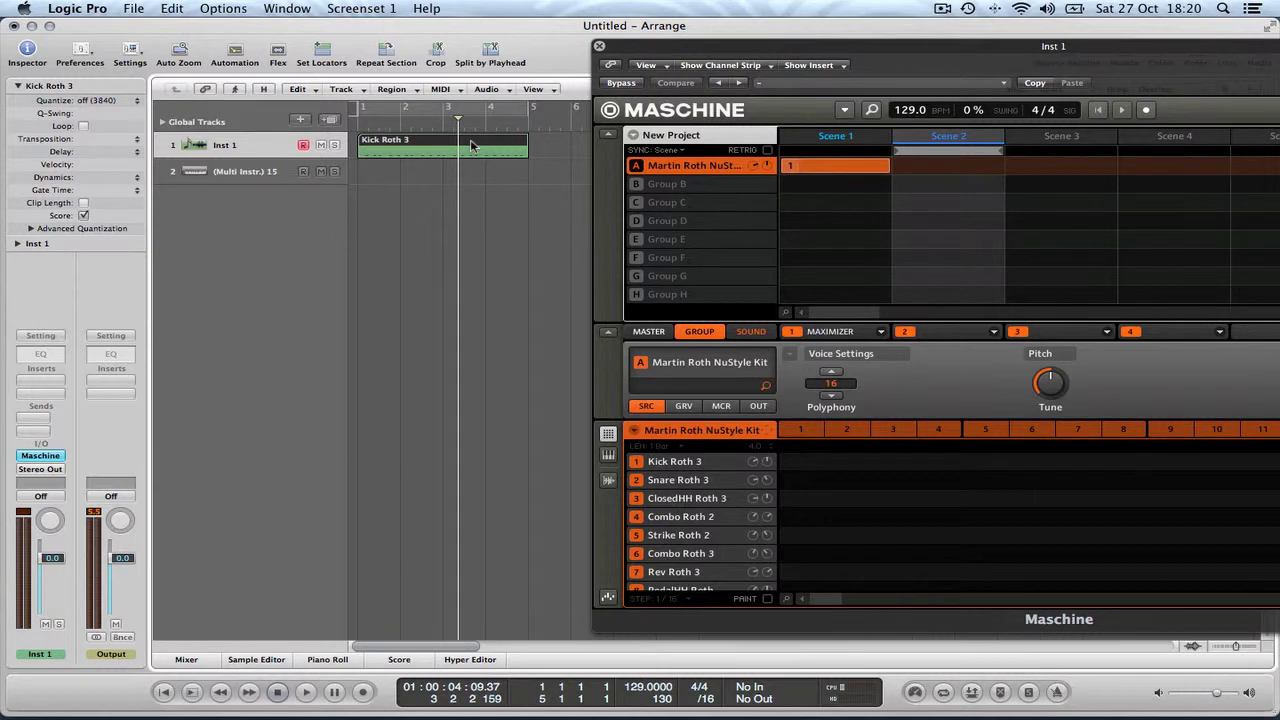
key(Return)
key(space)
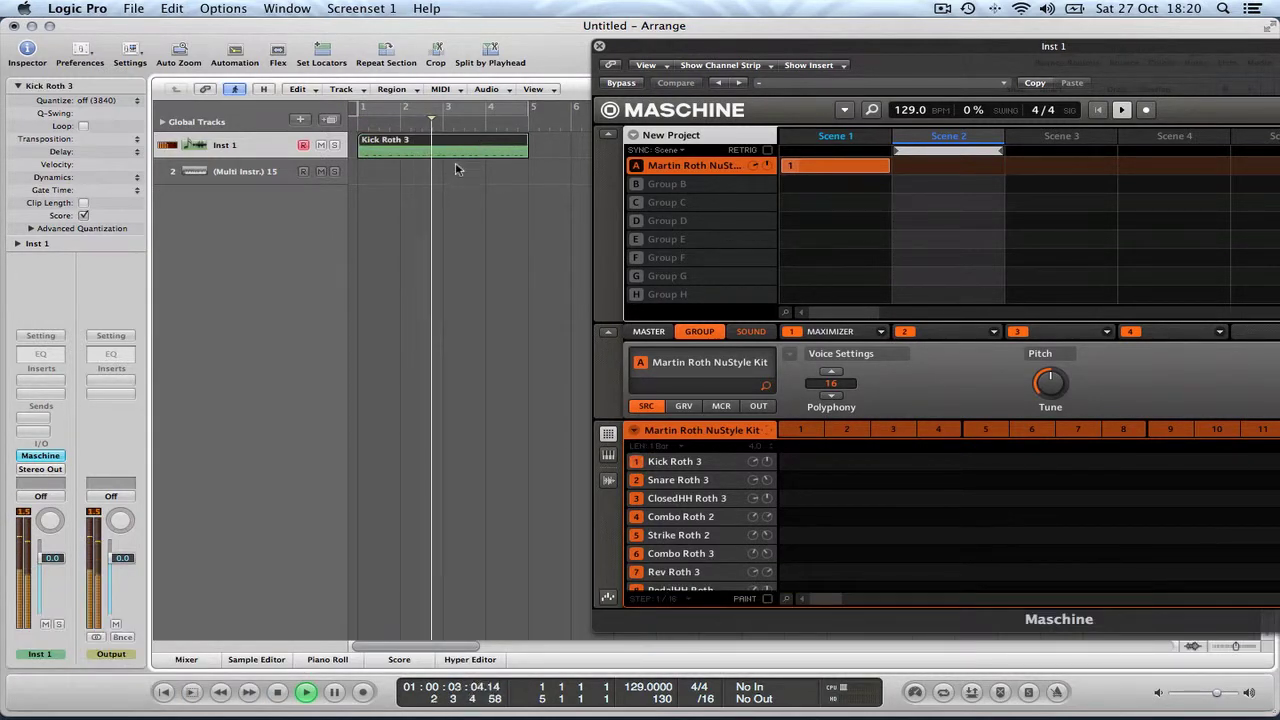
Mute and unmute the Kick Roth 3 region during playback, then stop
key(m)
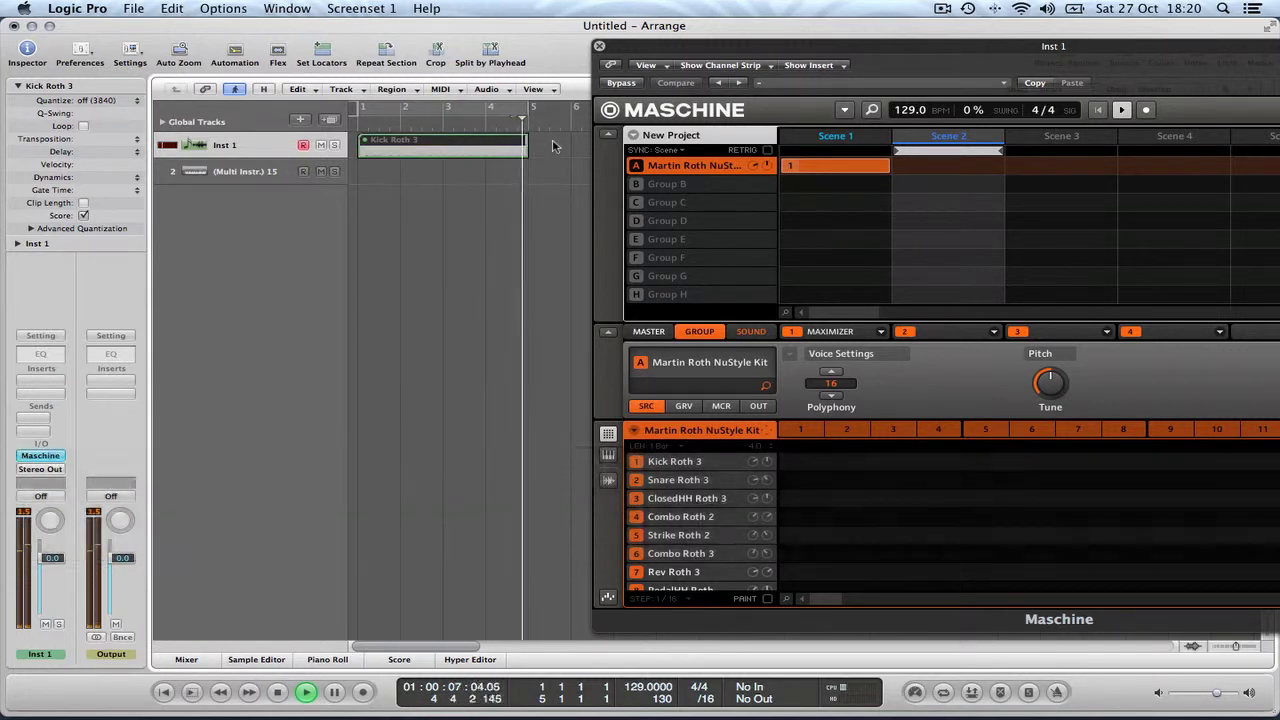
key(m)
click(440, 106)
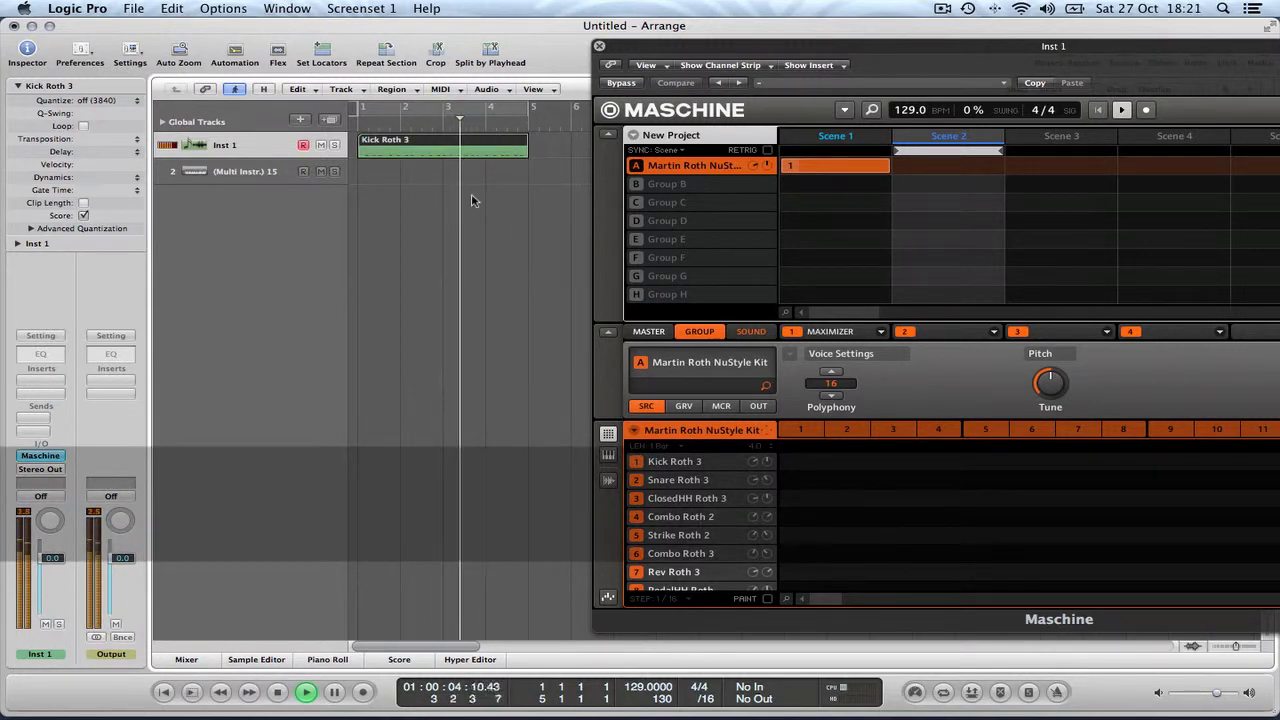
key(space)
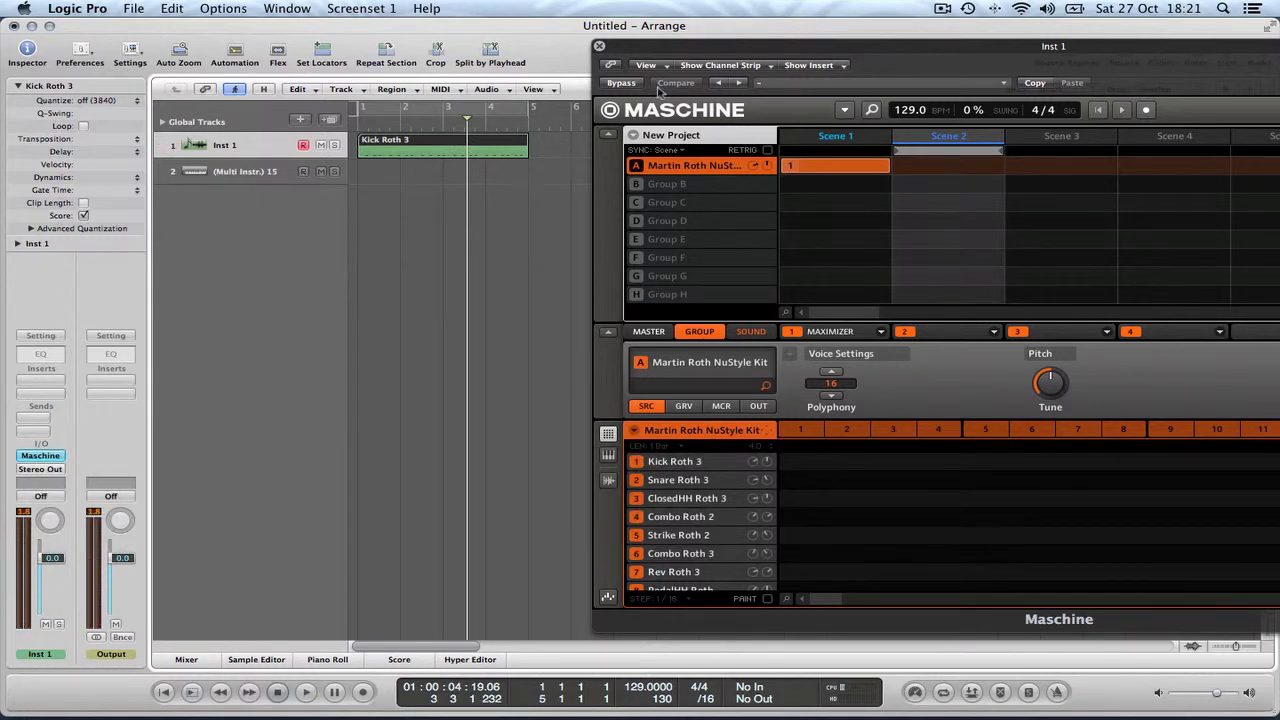
drag(686, 50, 348, 68)
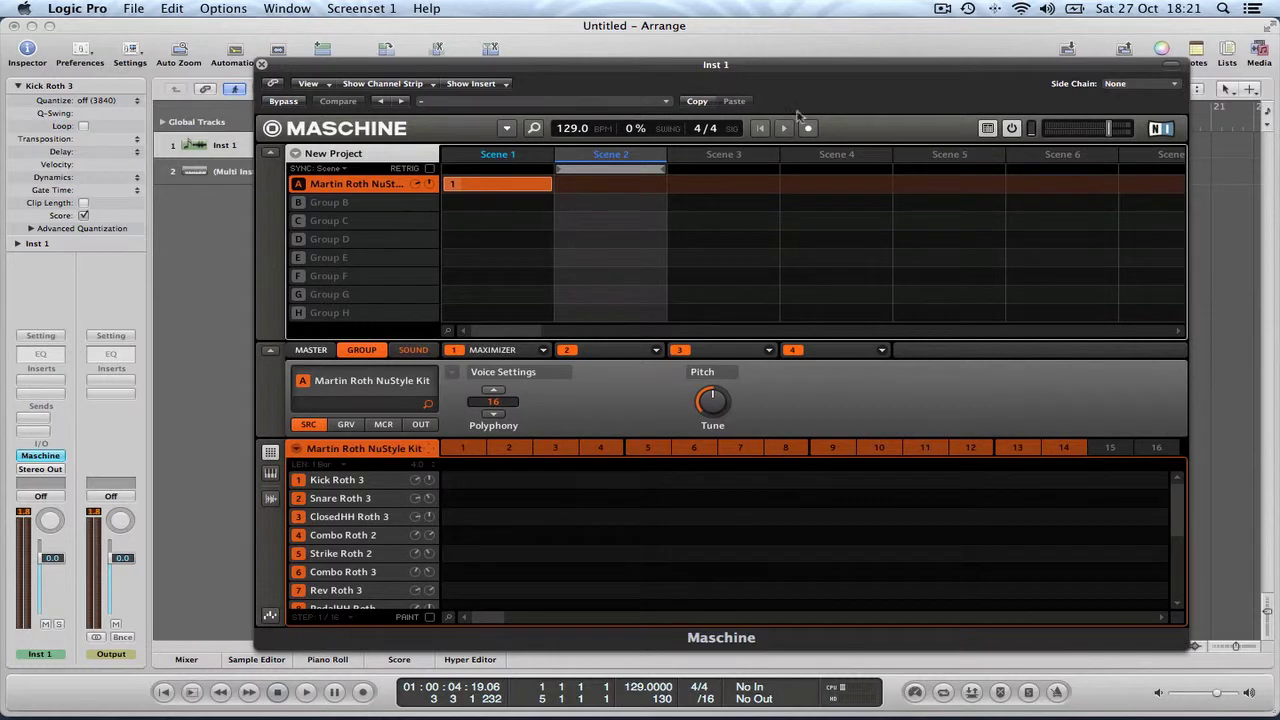